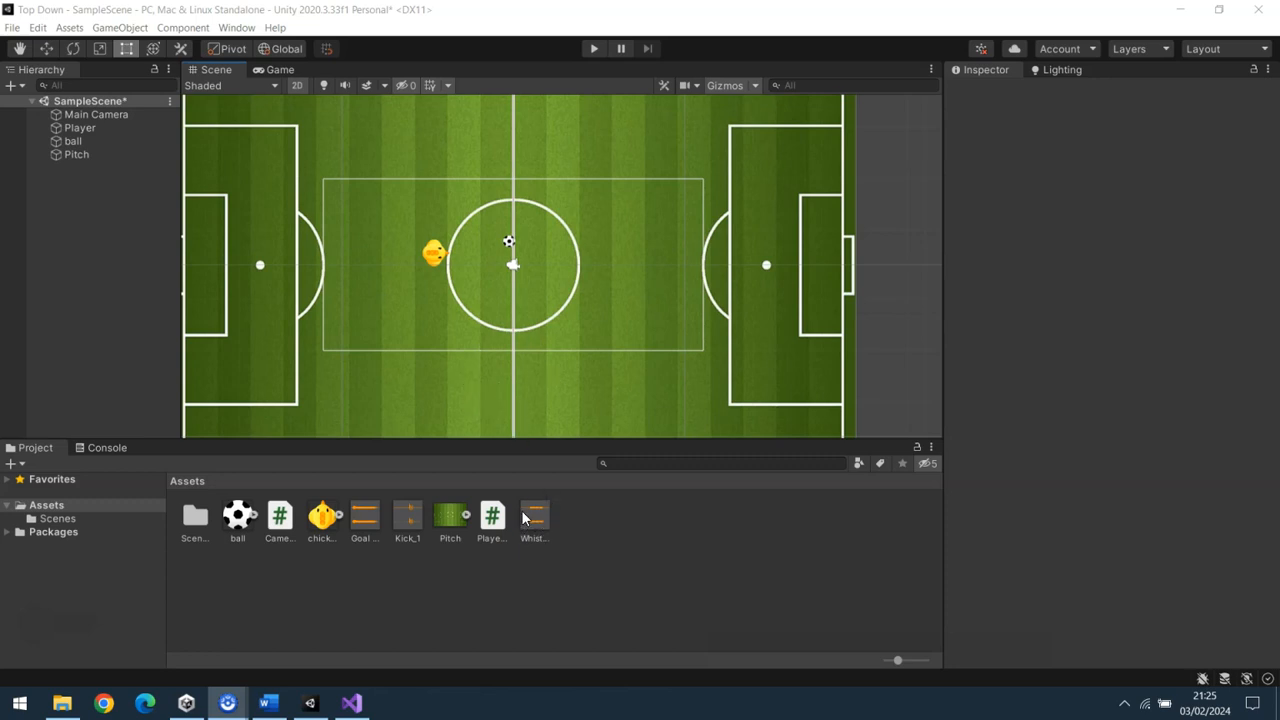
- Add the Whistle clip to the scene, move it off the right end of the pitch to X 21.94, and test-run the game
{"action": "left_click", "coordinate": [920, 387]}
{"action": "left_click_drag", "start_coordinate": [899, 316], "coordinate": [899, 316]}
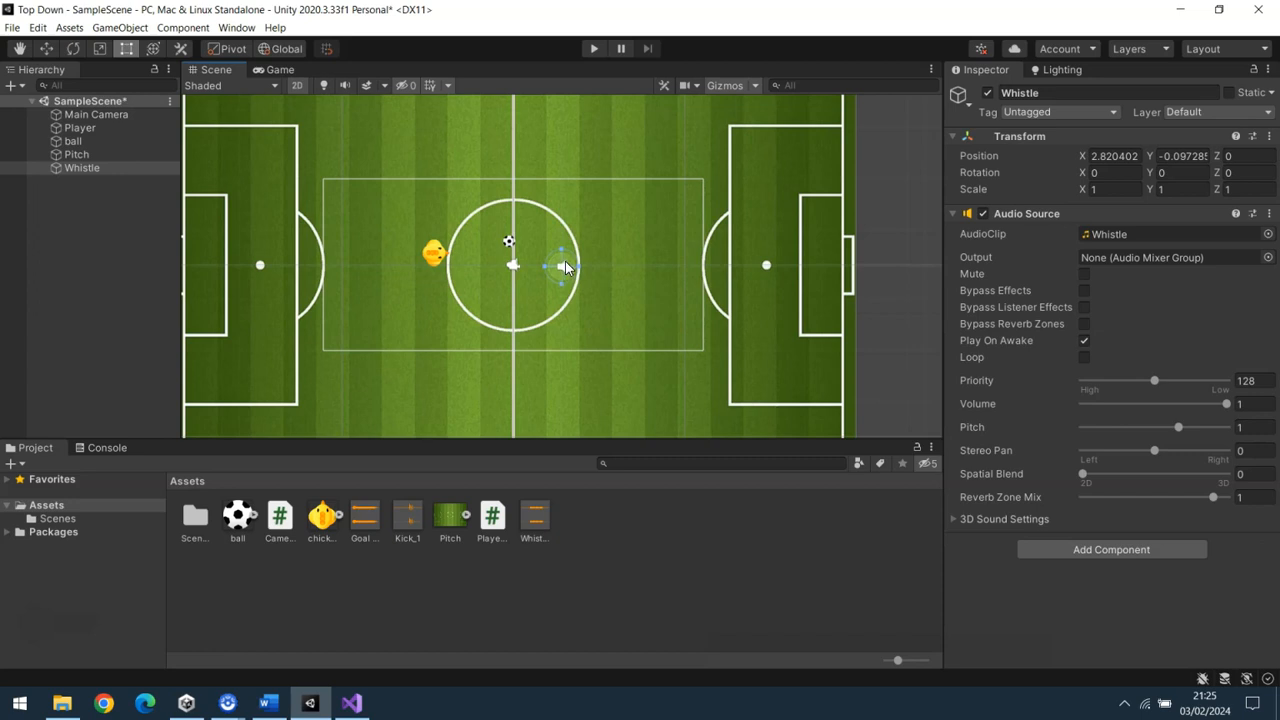
{"action": "left_click", "coordinate": [46, 49]}
{"action": "left_click_drag", "start_coordinate": [628, 267], "coordinate": [955, 251]}
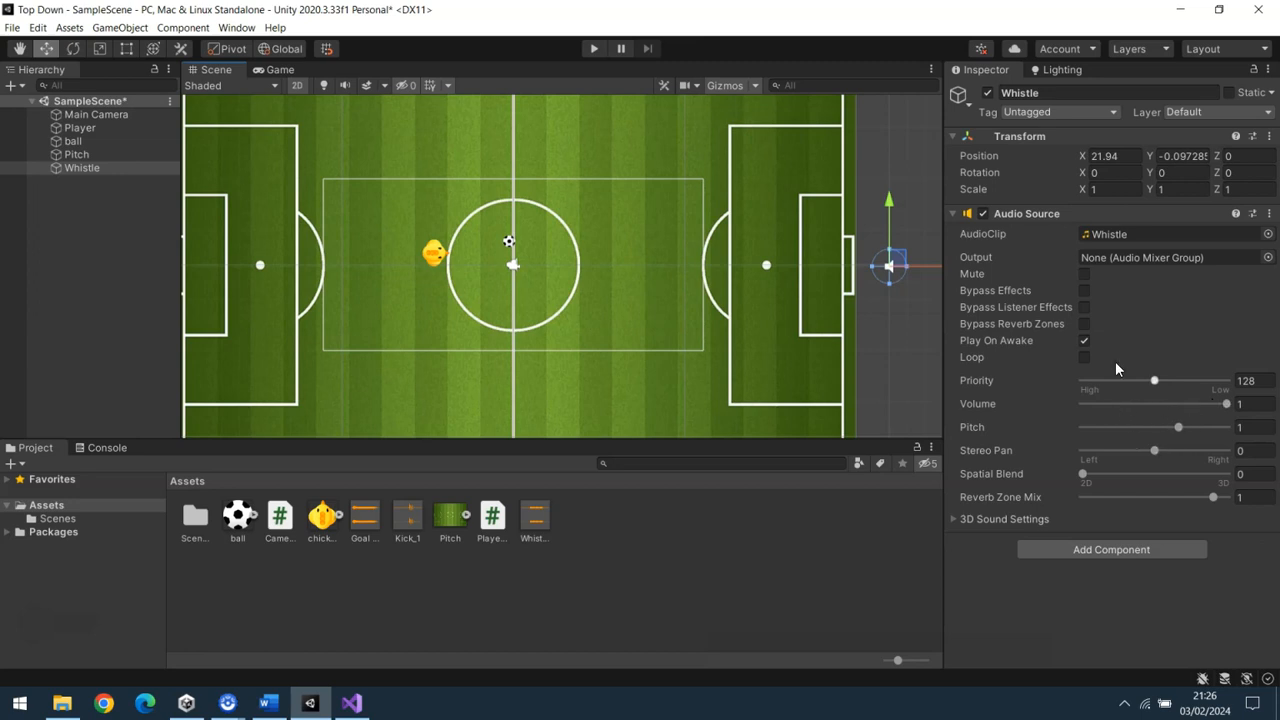
{"action": "left_click", "coordinate": [595, 48]}
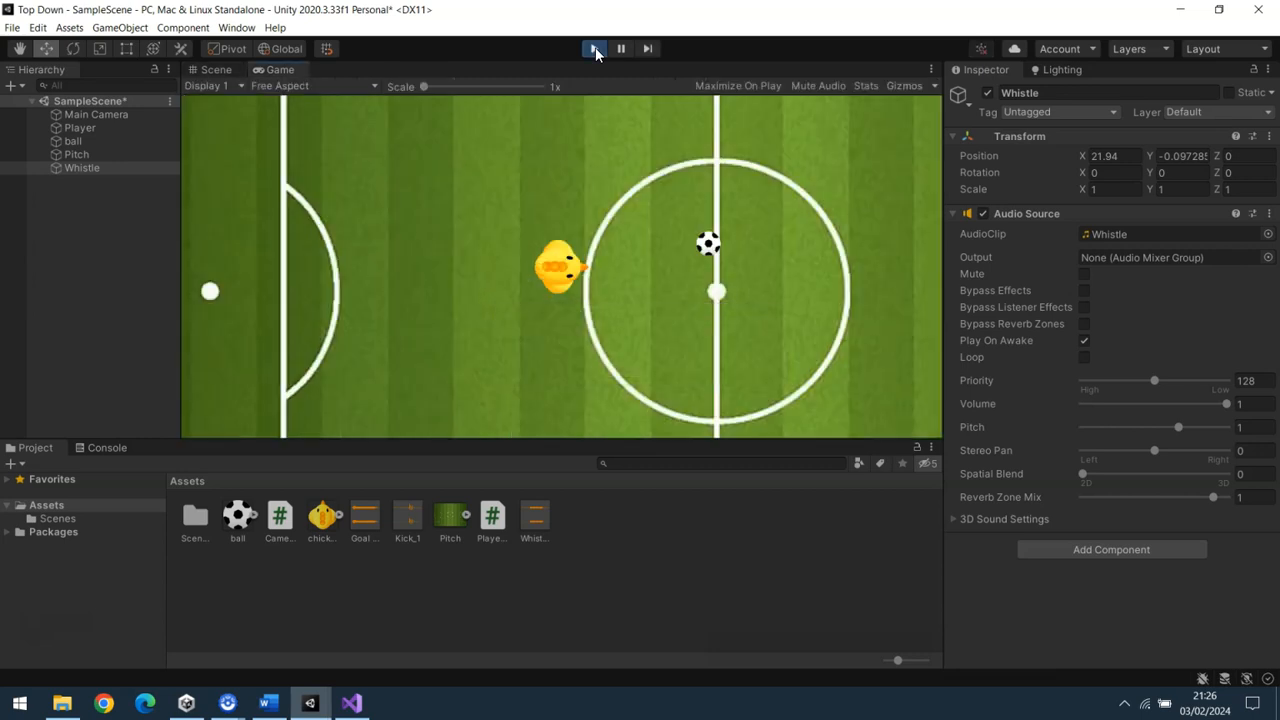
{"action": "left_click", "coordinate": [595, 48]}
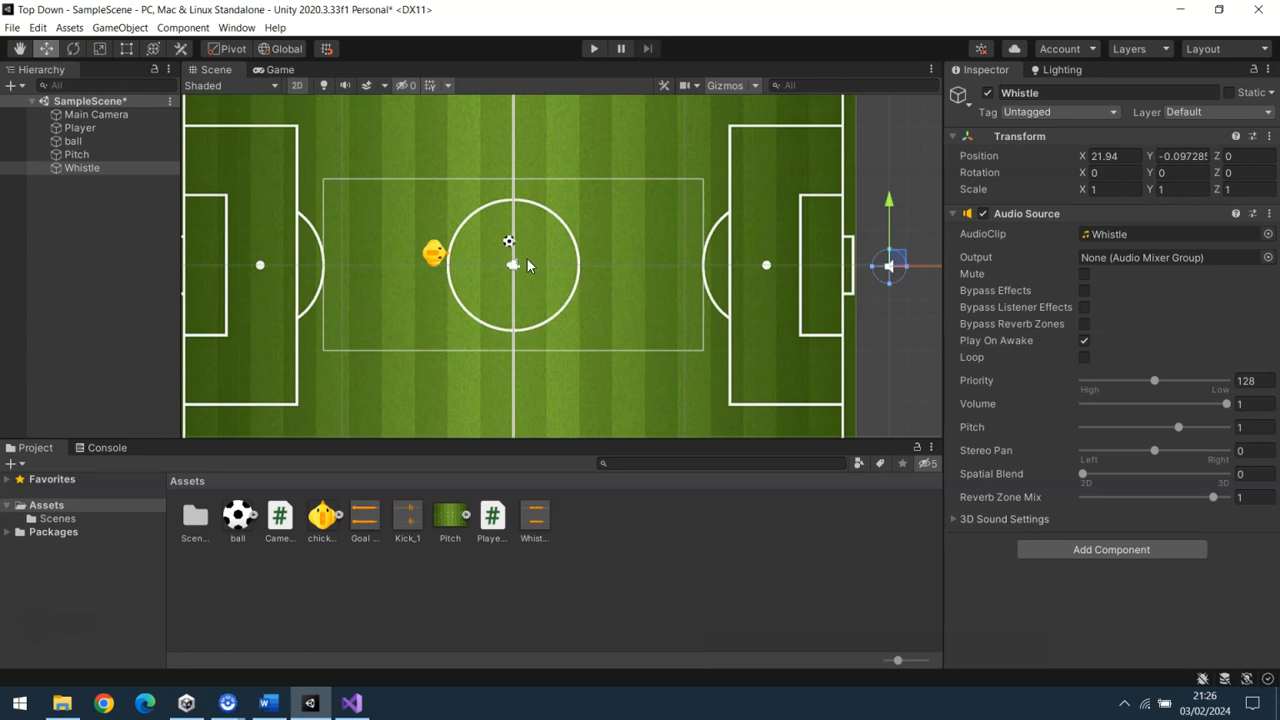
- Open the PlayerMovement script and declare "public AudioSource Kicking;" below the moveX, moveY line
{"action": "left_click", "coordinate": [494, 522]}
{"action": "double_click", "coordinate": [494, 522]}
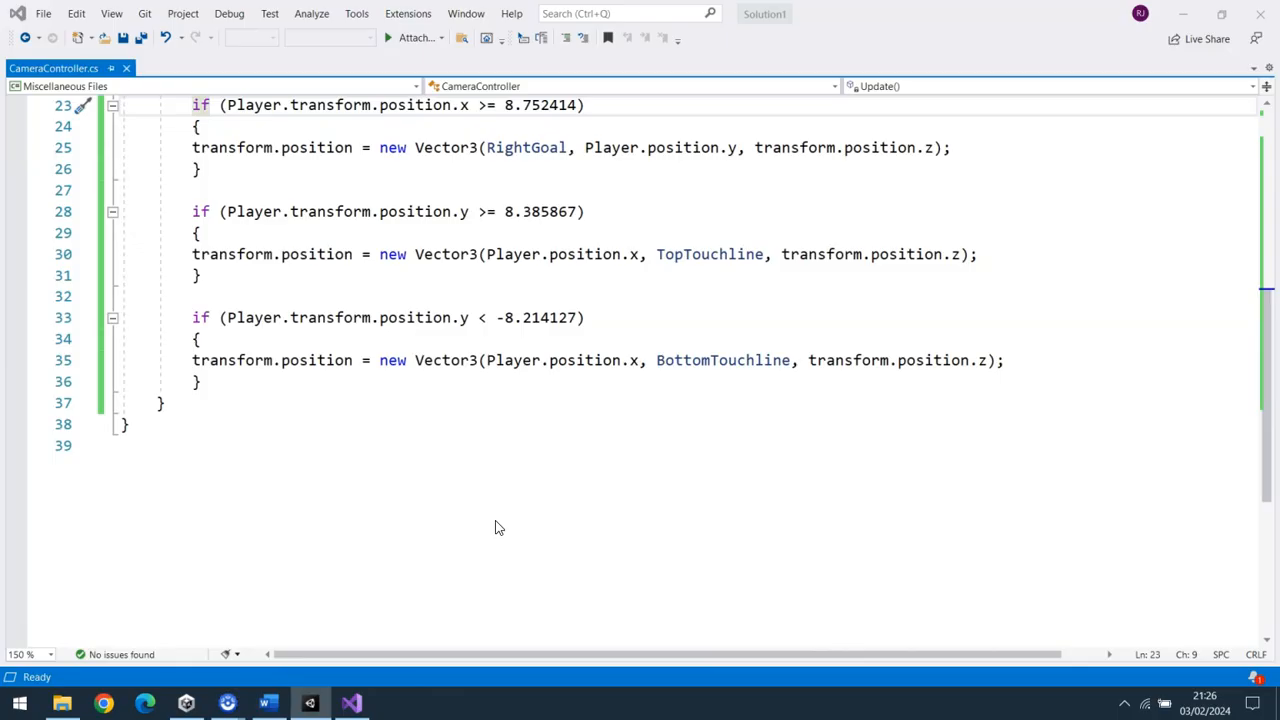
{"action": "left_click", "coordinate": [410, 237]}
{"action": "key", "text": "Return"}
{"action": "type", "text": "pu"}
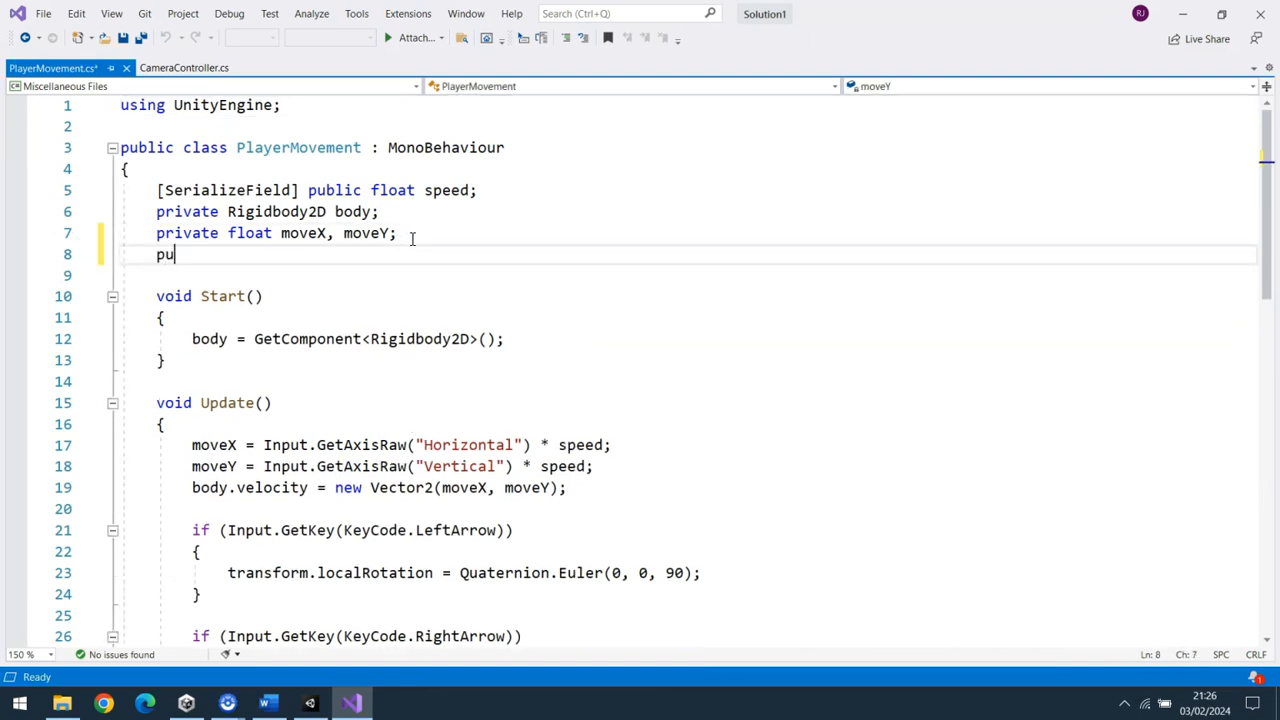
{"action": "type", "text": "blic A"}
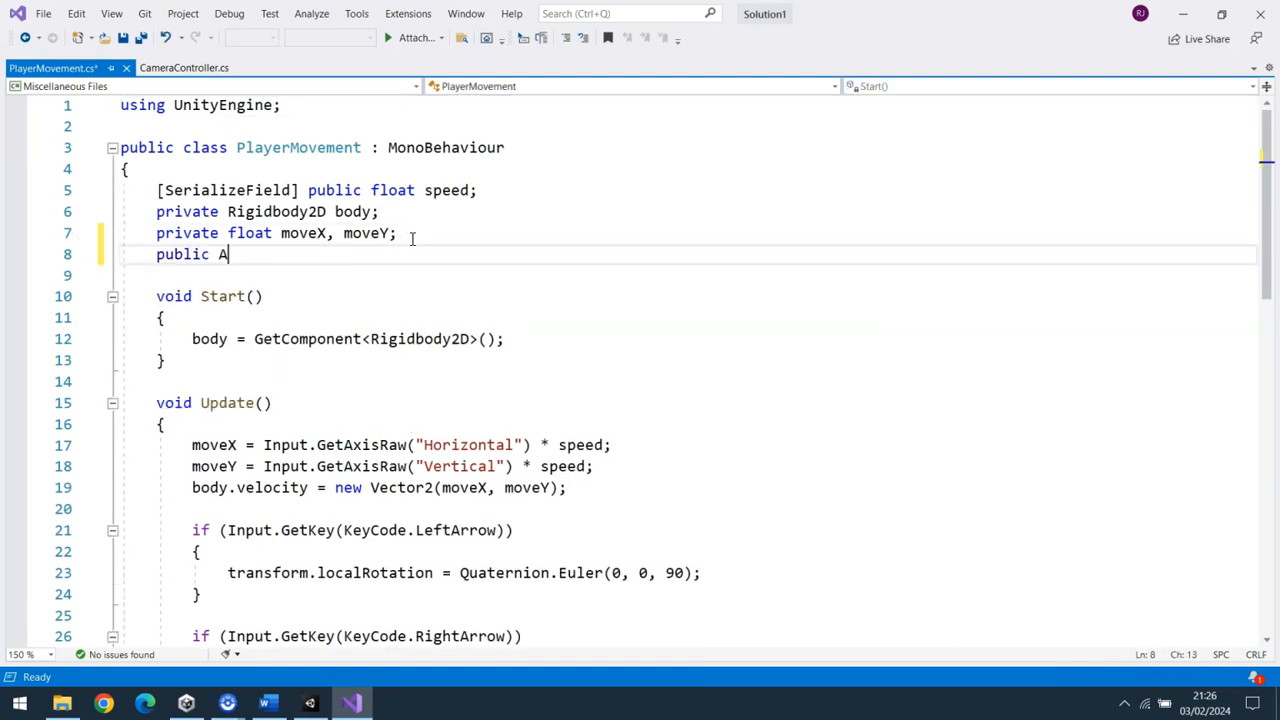
{"action": "type", "text": "udioS"}
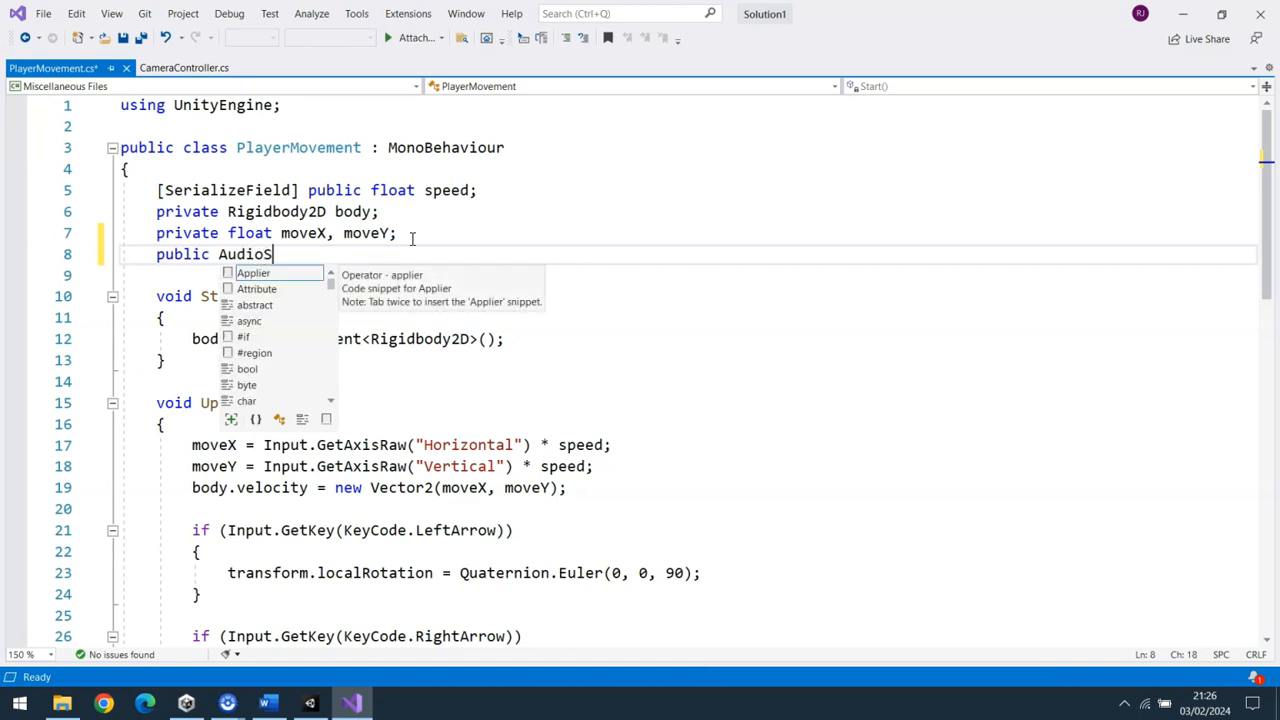
{"action": "type", "text": "ource Kicking"}
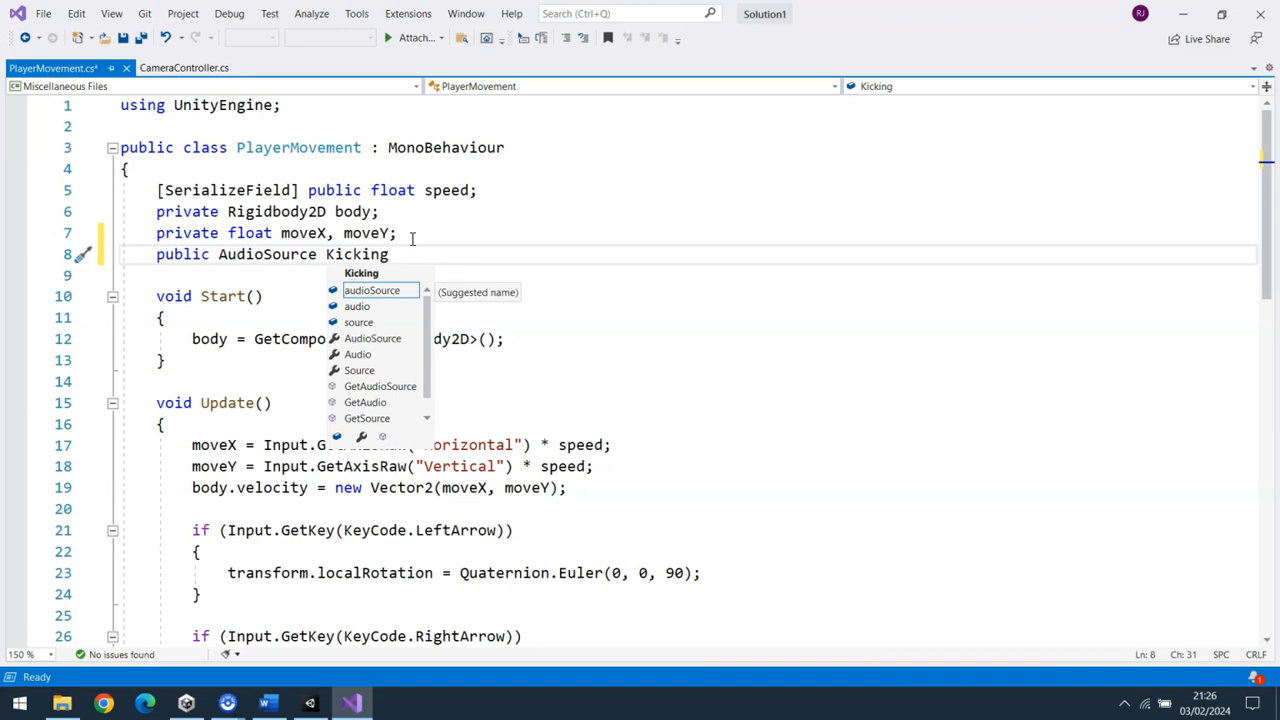
{"action": "type", "text": ";"}
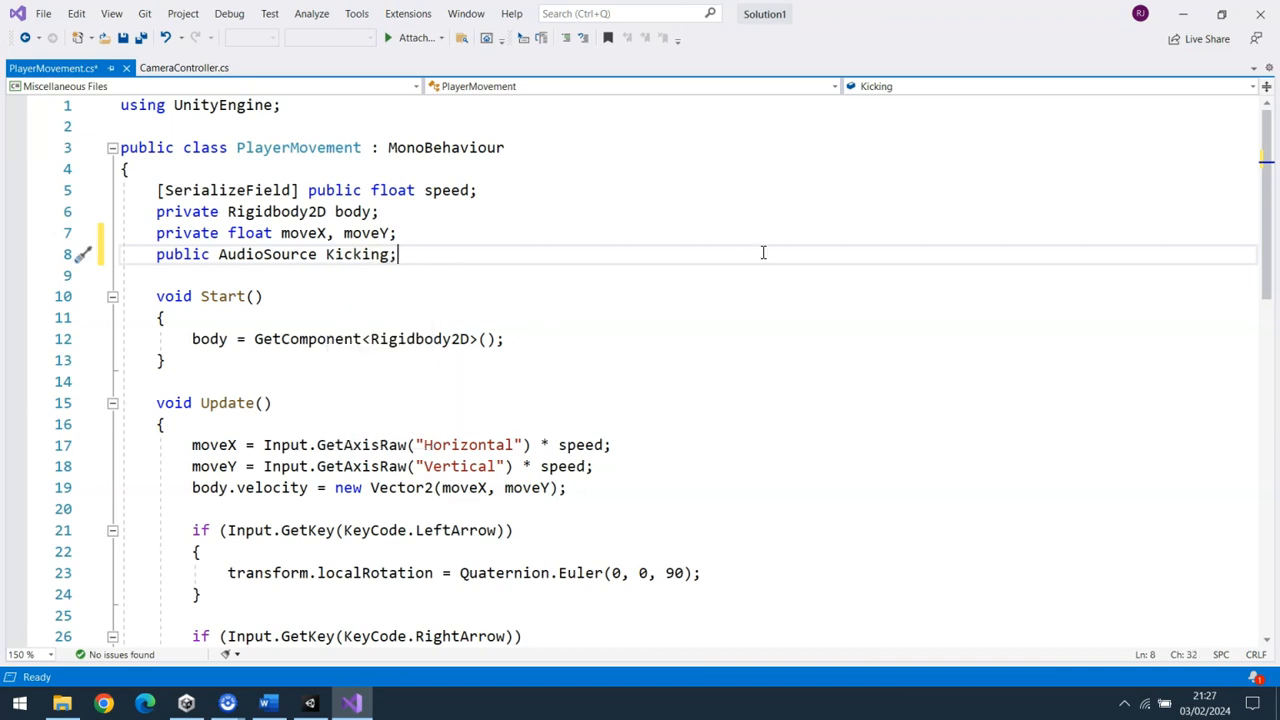
- Switch to the Word document and copy the OnCollisionEnter2D method that plays Kicking on contact with the "Ball" tag
{"action": "mouse_move", "coordinate": [1264, 174]}
{"action": "left_mouse_down"}
{"action": "mouse_move", "coordinate": [1264, 354]}
{"action": "mouse_move", "coordinate": [1266, 171]}
{"action": "mouse_move", "coordinate": [1266, 190]}
{"action": "left_mouse_up"}
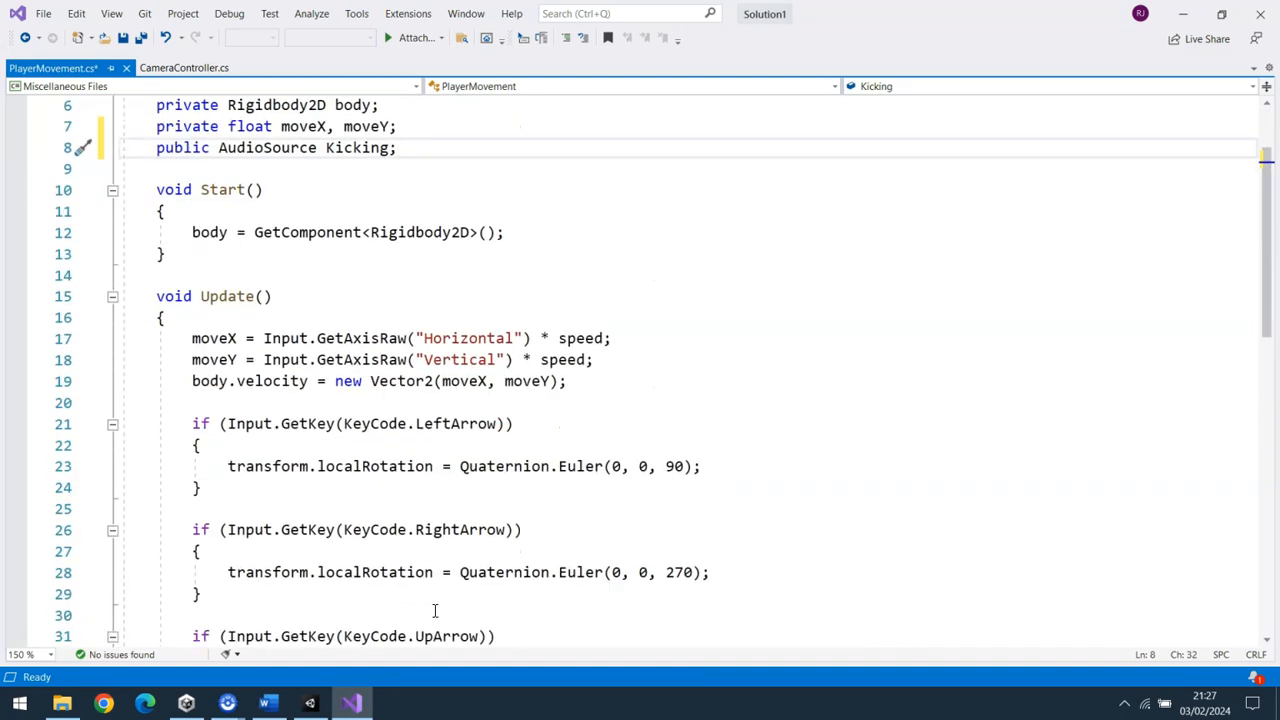
{"action": "left_click", "coordinate": [266, 703]}
{"action": "left_click_drag", "start_coordinate": [428, 548], "coordinate": [417, 472]}
{"action": "key", "text": "ctrl+c"}
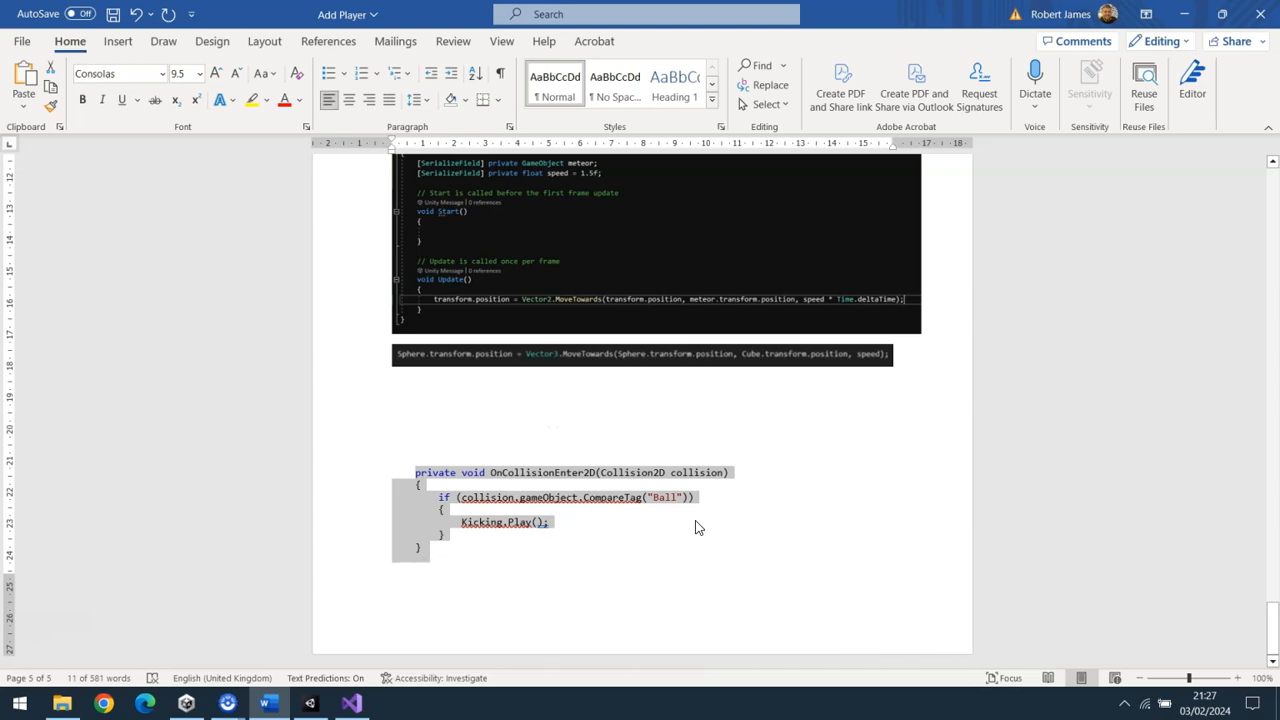
- Switch to Visual Studio, paste the OnCollisionEnter2D method after Update() in the PlayerMovement script, and save the script
{"action": "left_click", "coordinate": [352, 703]}
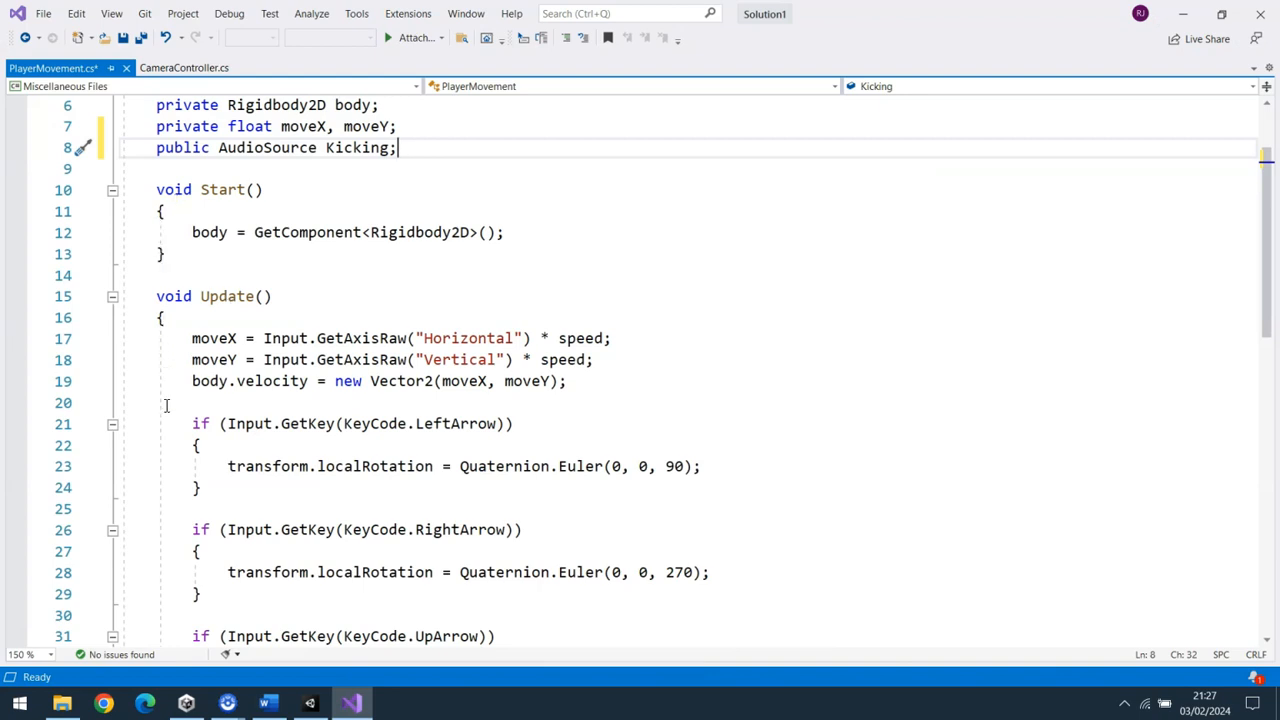
{"action": "left_click_drag", "start_coordinate": [1263, 245], "coordinate": [1266, 400]}
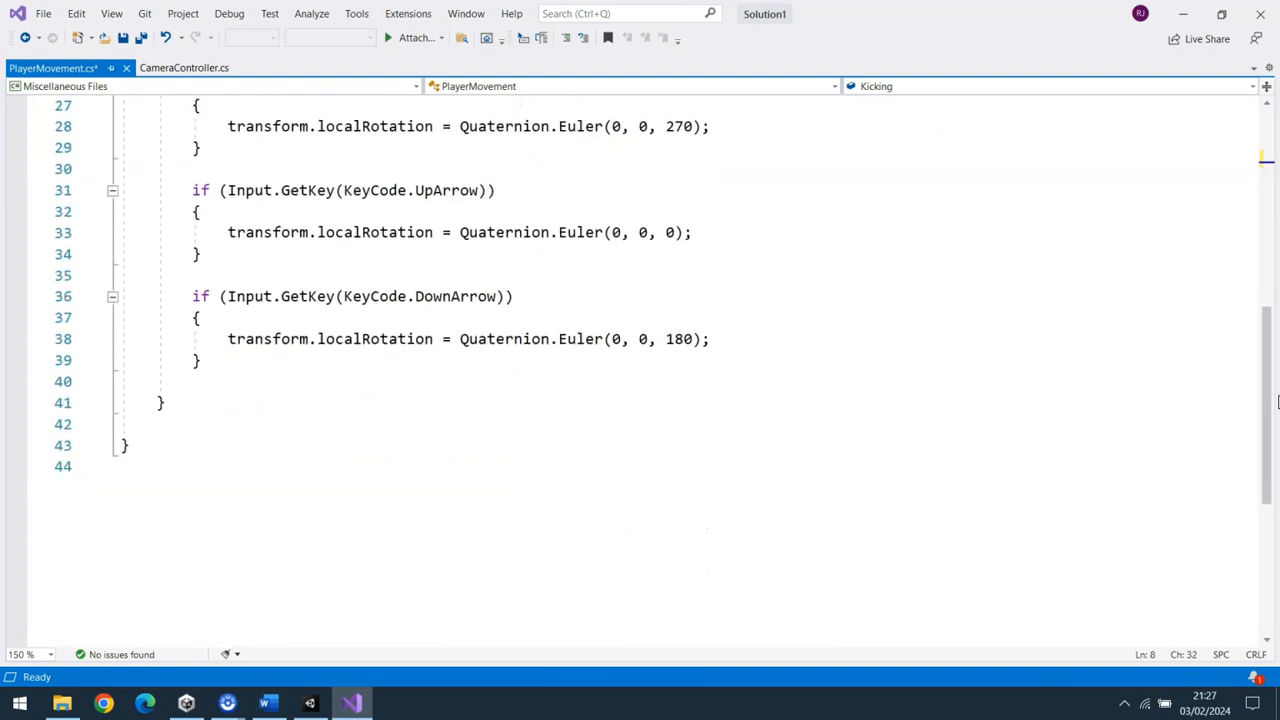
{"action": "left_click", "coordinate": [160, 423]}
{"action": "key", "text": "Return"}
{"action": "key", "text": "ctrl+v"}
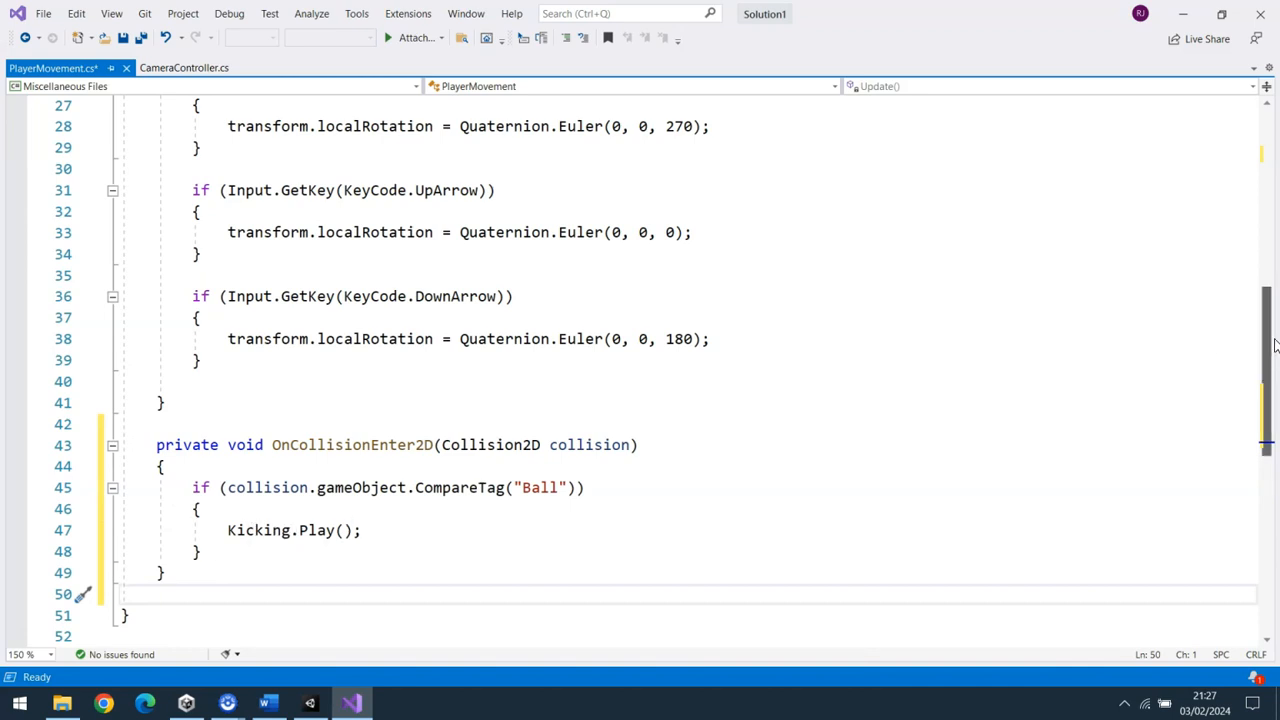
{"action": "left_click_drag", "start_coordinate": [1267, 357], "coordinate": [1248, 140]}
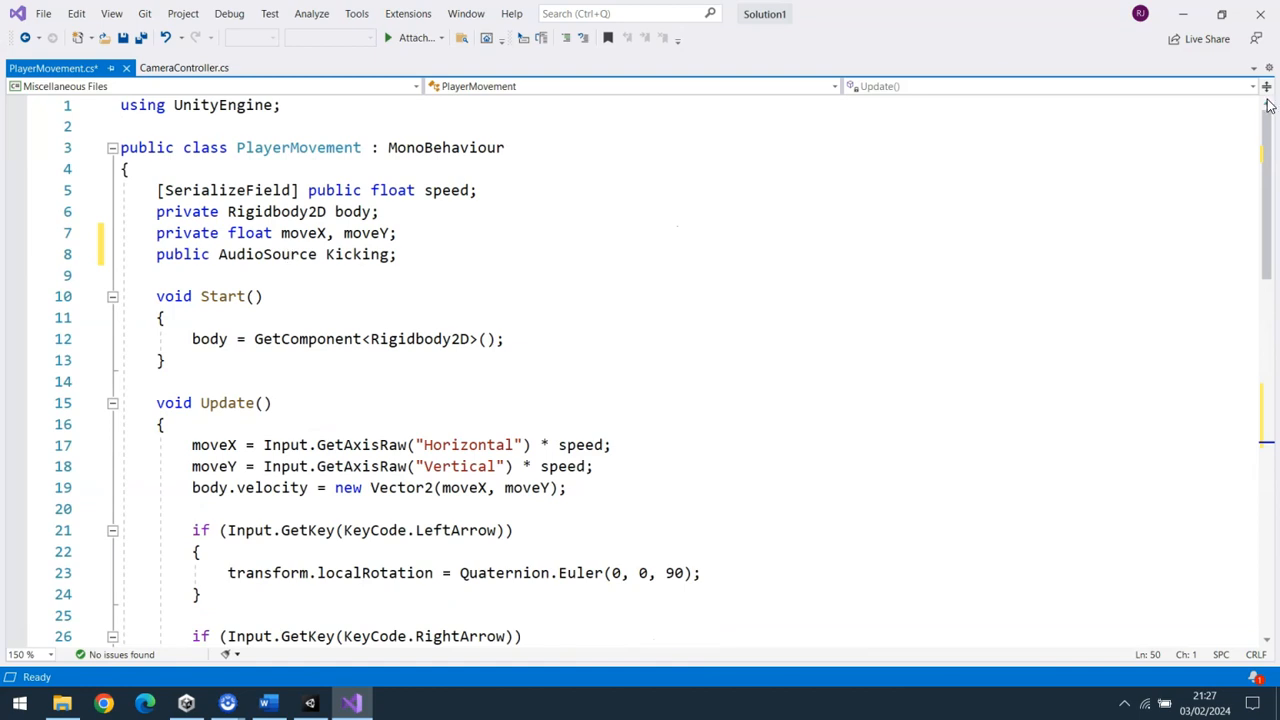
{"action": "left_click_drag", "start_coordinate": [1268, 150], "coordinate": [1272, 390]}
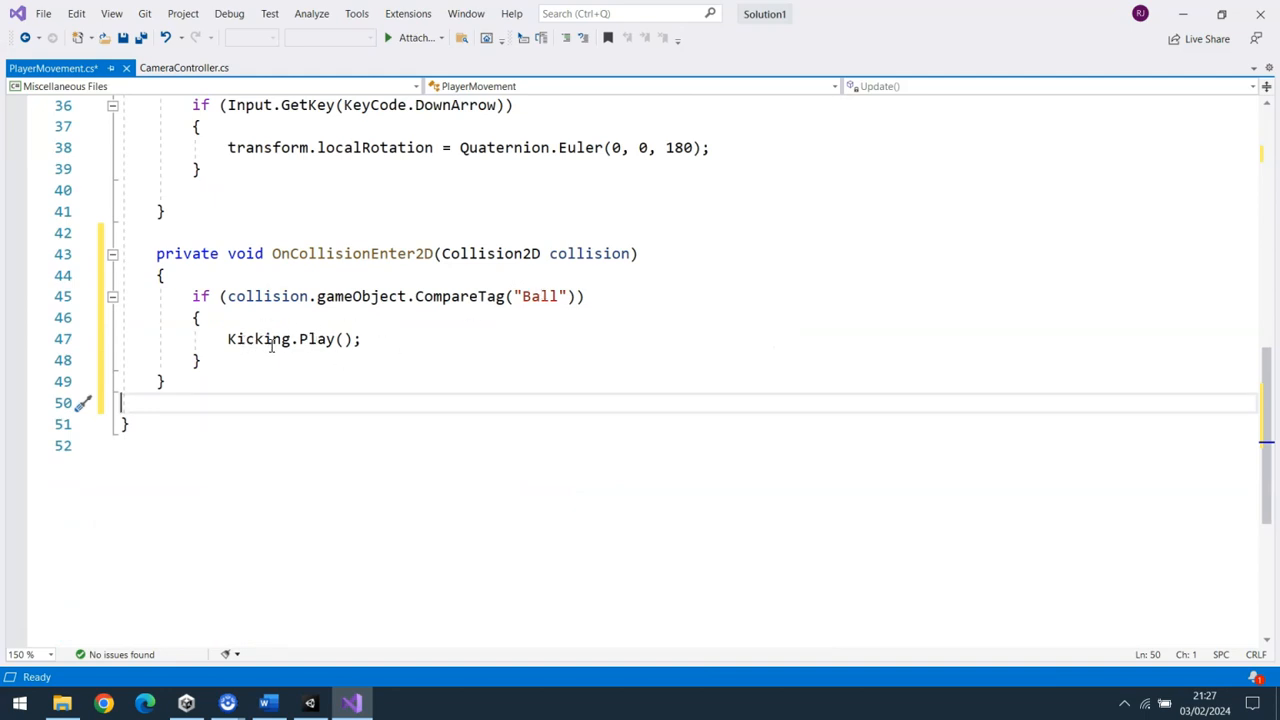
{"action": "key", "text": "ctrl+s"}
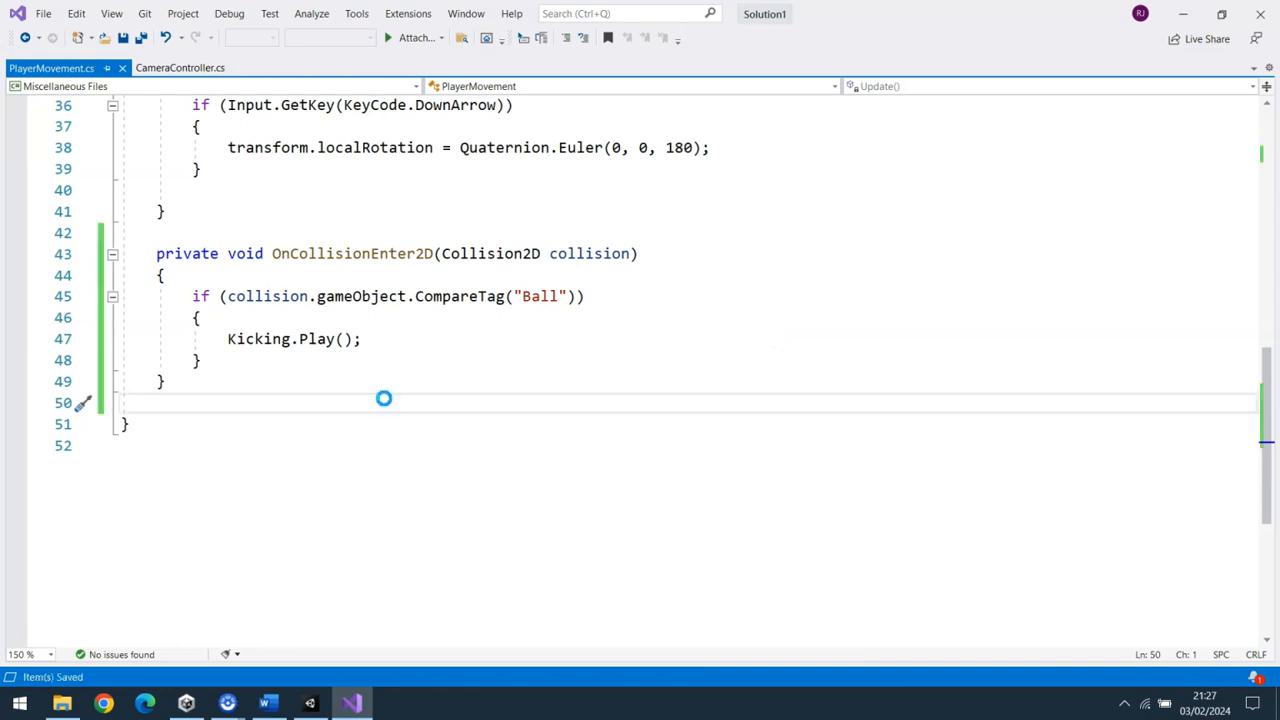
- Switch to Unity, create an empty game object named Kicking, and attach the Kick_1 audio clip to it
{"action": "left_click", "coordinate": [318, 706]}
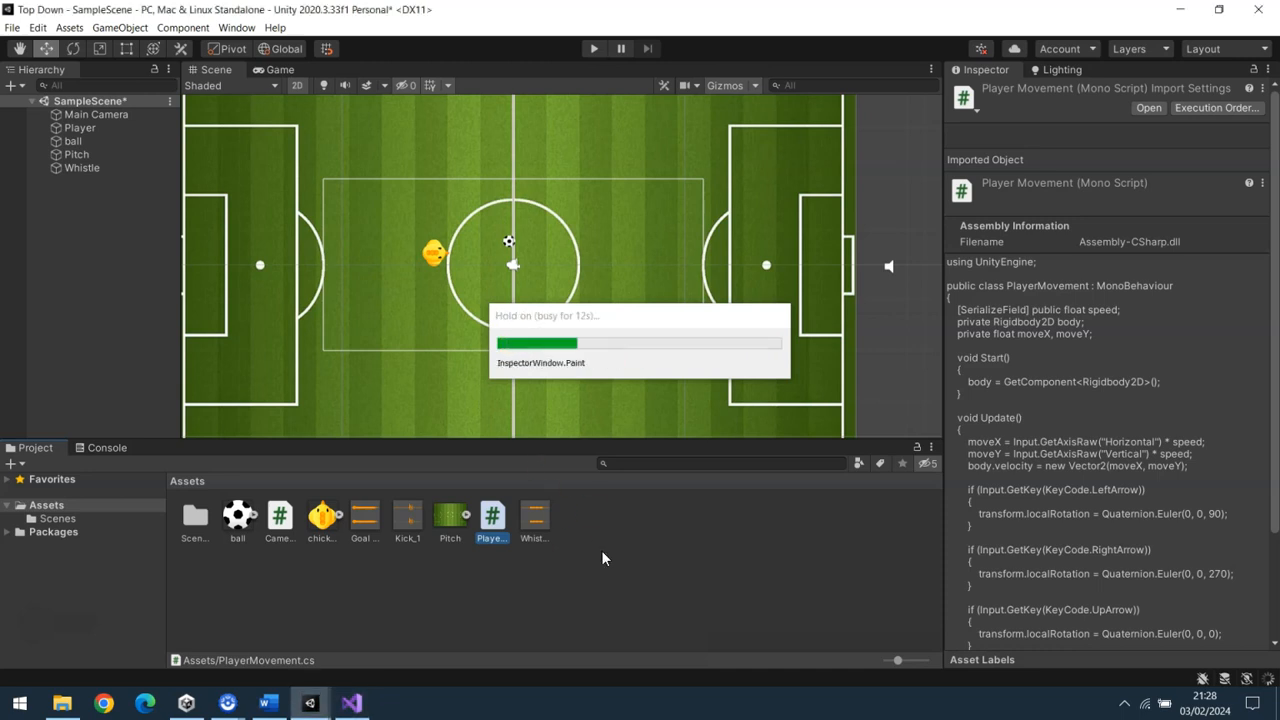
{"action": "left_click", "coordinate": [81, 128]}
{"action": "left_click_drag", "start_coordinate": [1275, 268], "coordinate": [1278, 486]}
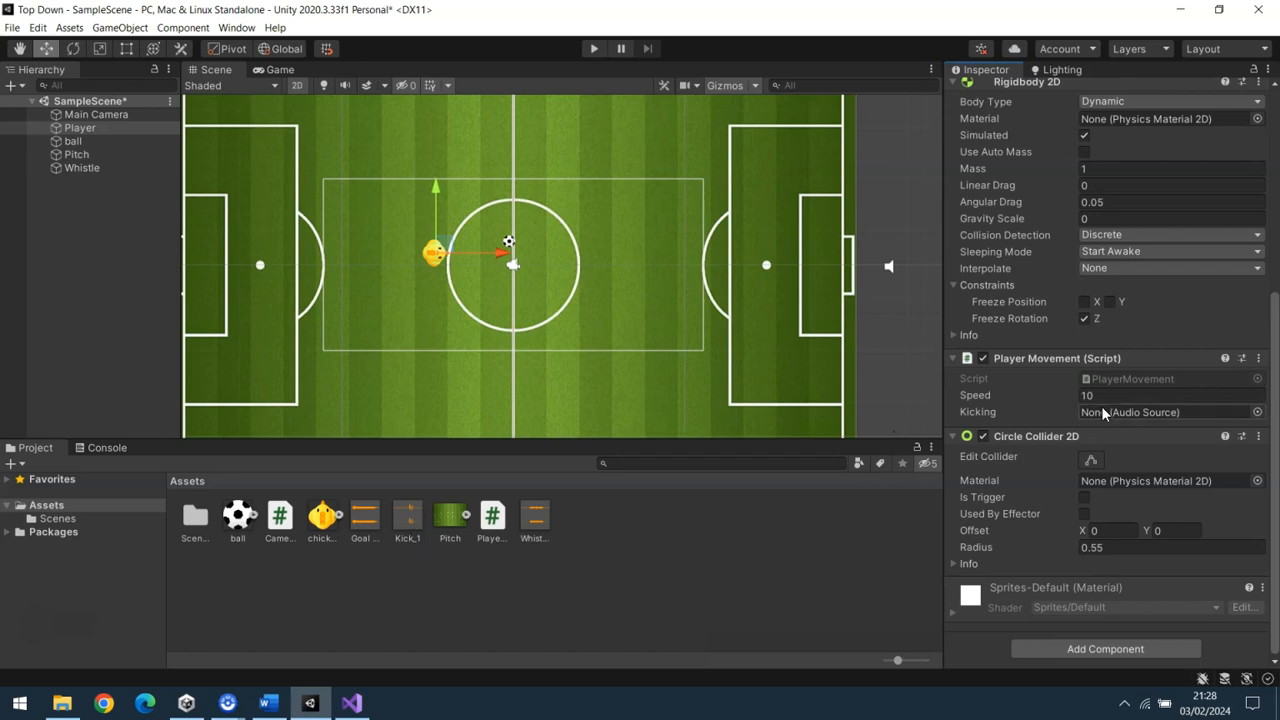
{"action": "left_click", "coordinate": [10, 86]}
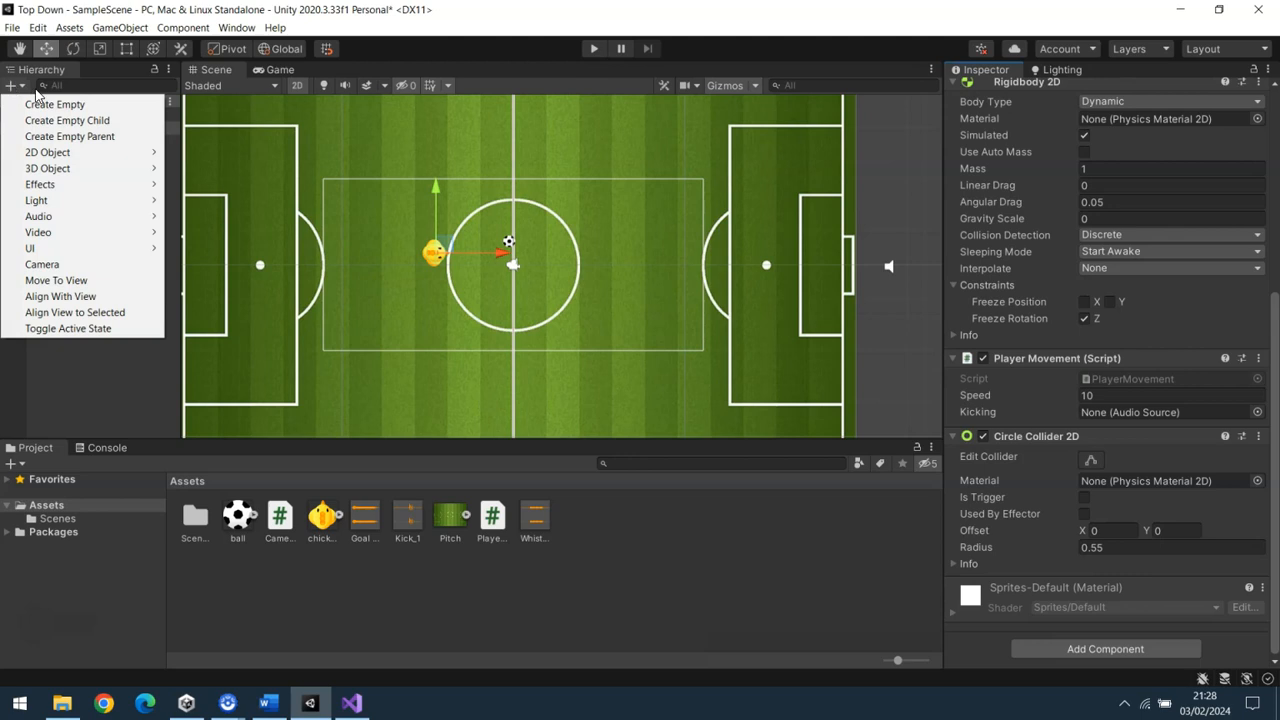
{"action": "left_click", "coordinate": [52, 104]}
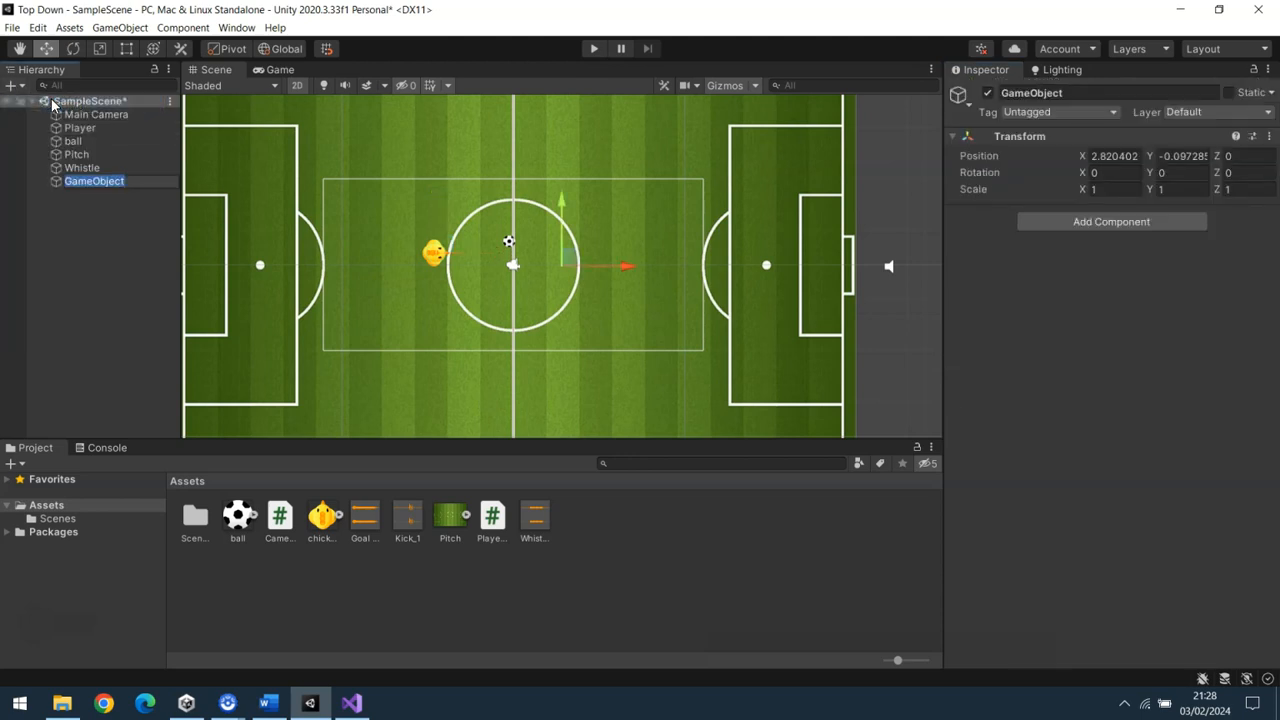
{"action": "type", "text": "Kicking"}
{"action": "key", "text": "Return"}
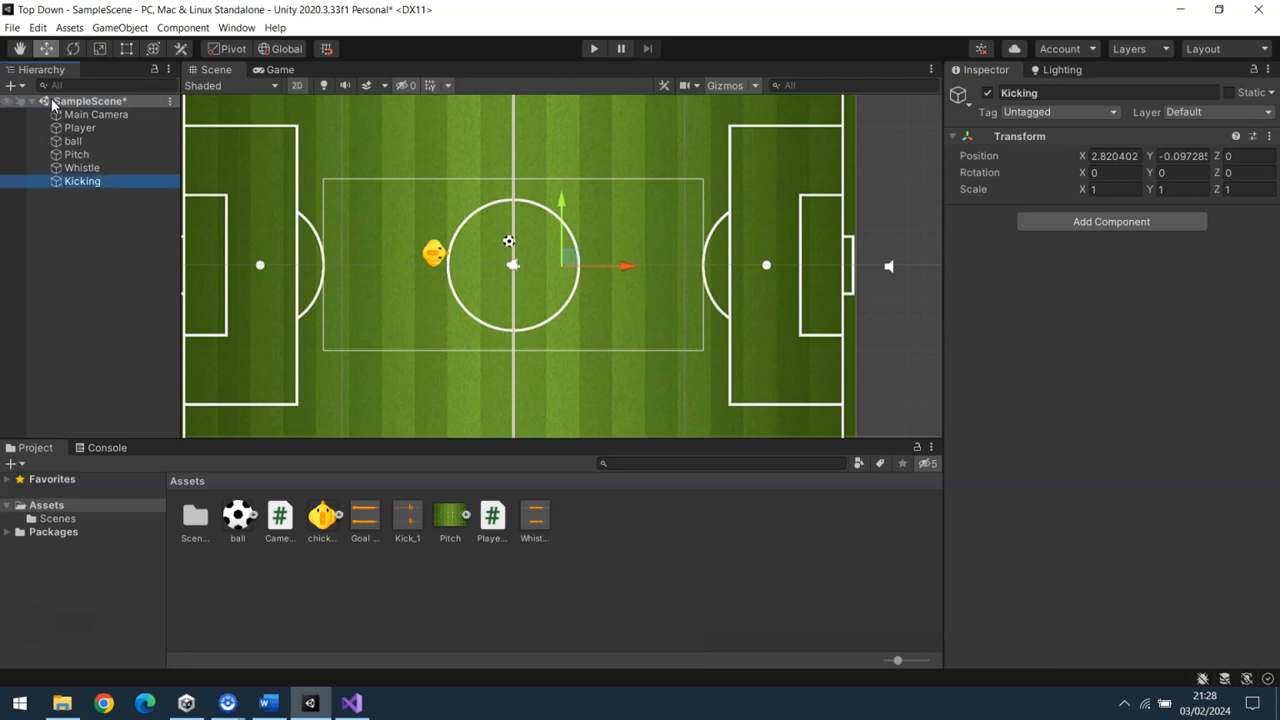
{"action": "left_click_drag", "start_coordinate": [414, 522], "coordinate": [81, 183]}
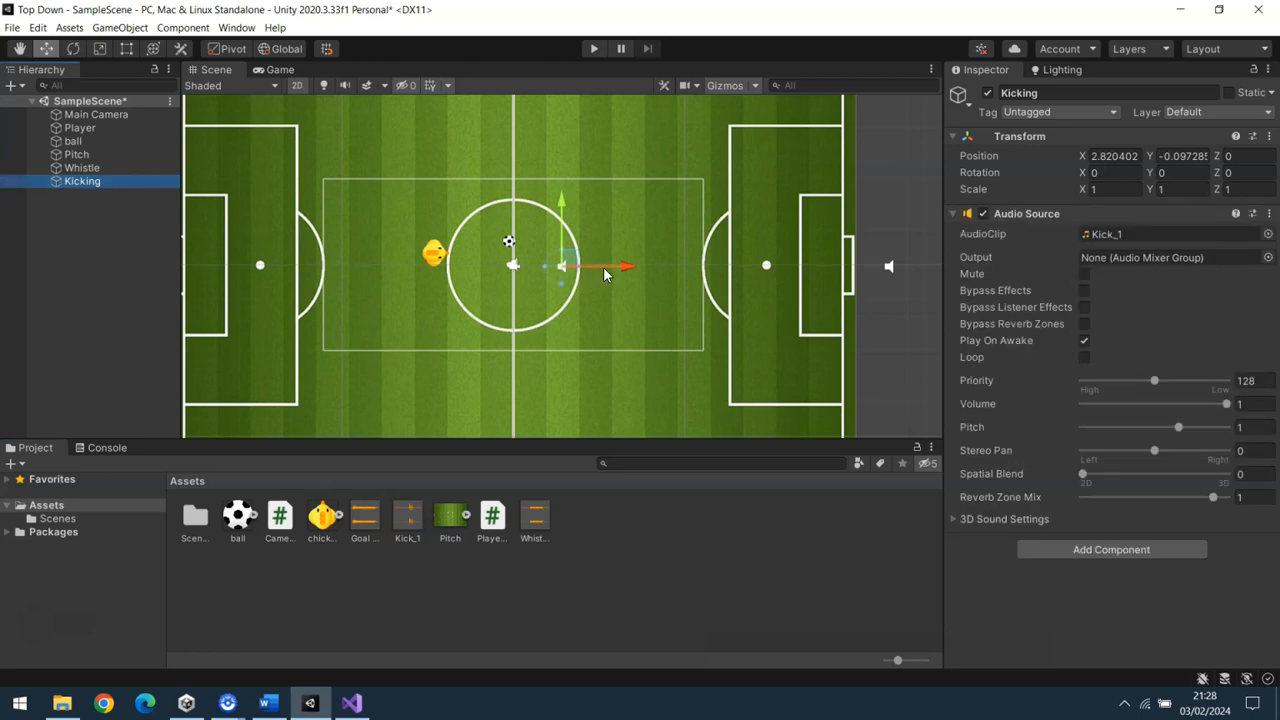
- Move the Kicking object off the pitch to X 23.93, and set its audio source to Play On Awake off and volume 0.536
{"action": "left_click_drag", "start_coordinate": [603, 267], "coordinate": [988, 267]}
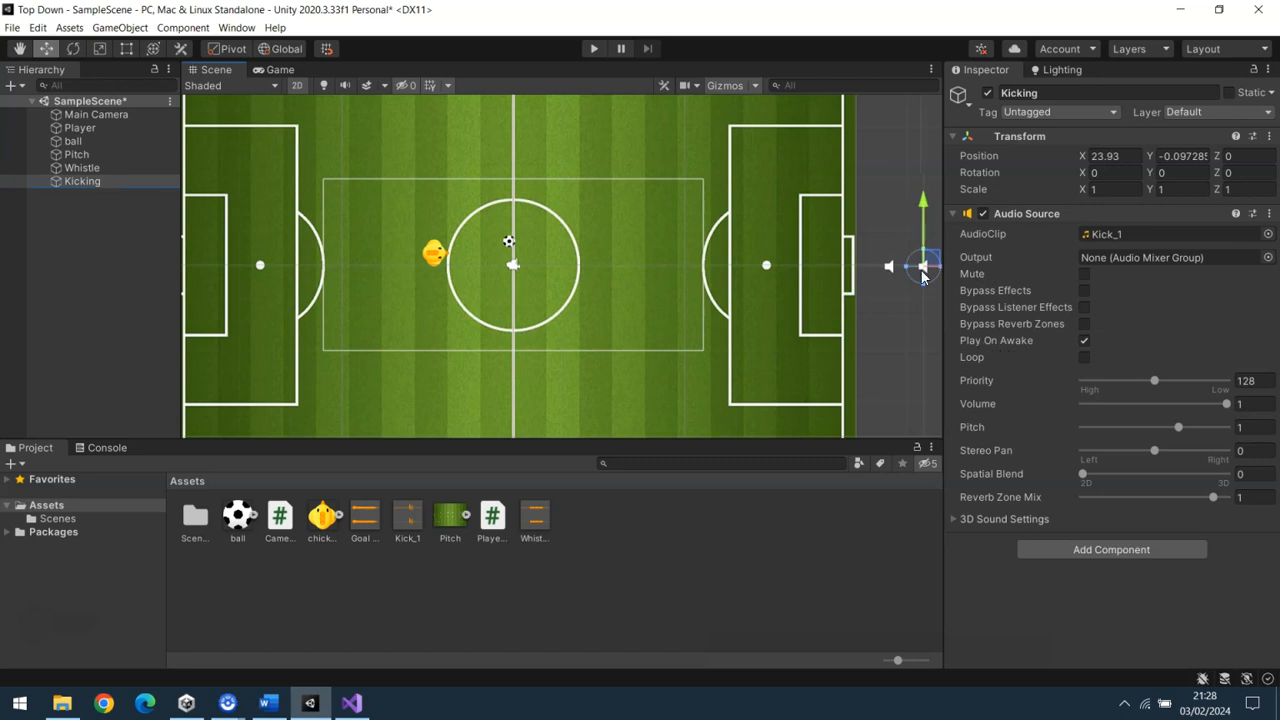
{"action": "left_click", "coordinate": [1084, 343]}
{"action": "left_click_drag", "start_coordinate": [1222, 405], "coordinate": [1160, 410]}
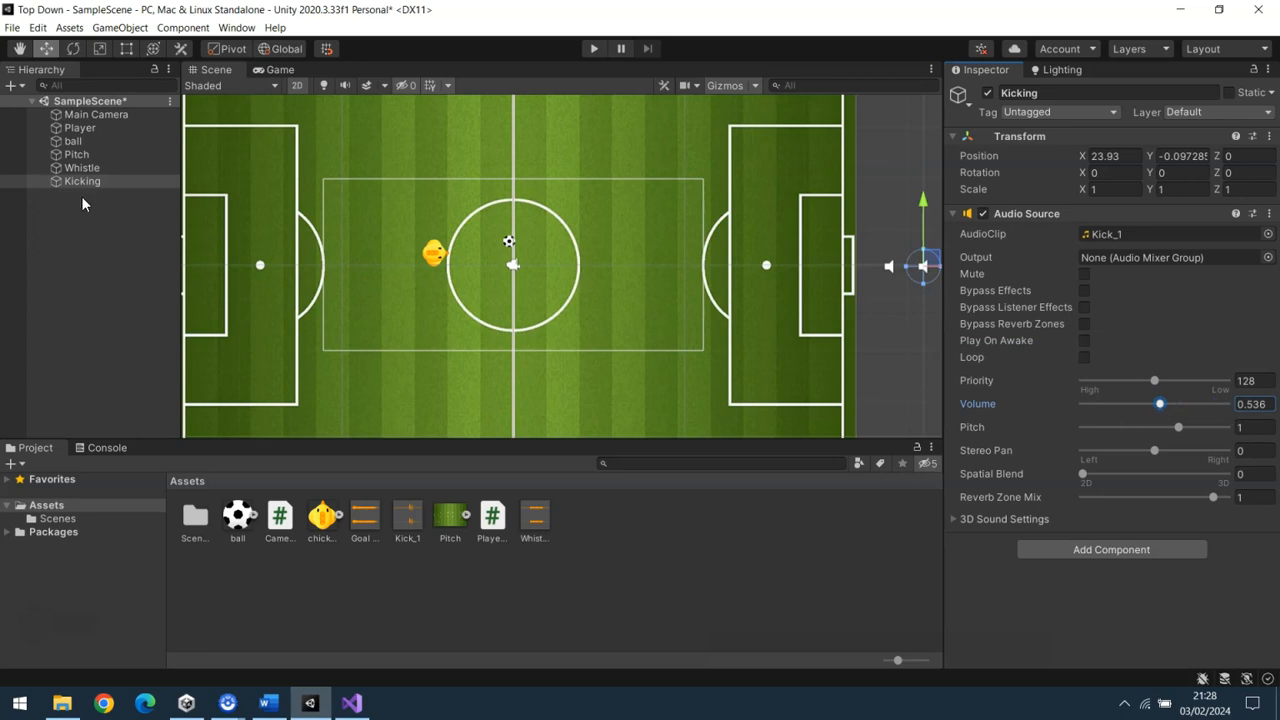
- Assign the Kicking object as the Kicking audio source in the Player's Player Movement script
{"action": "left_click", "coordinate": [79, 137]}
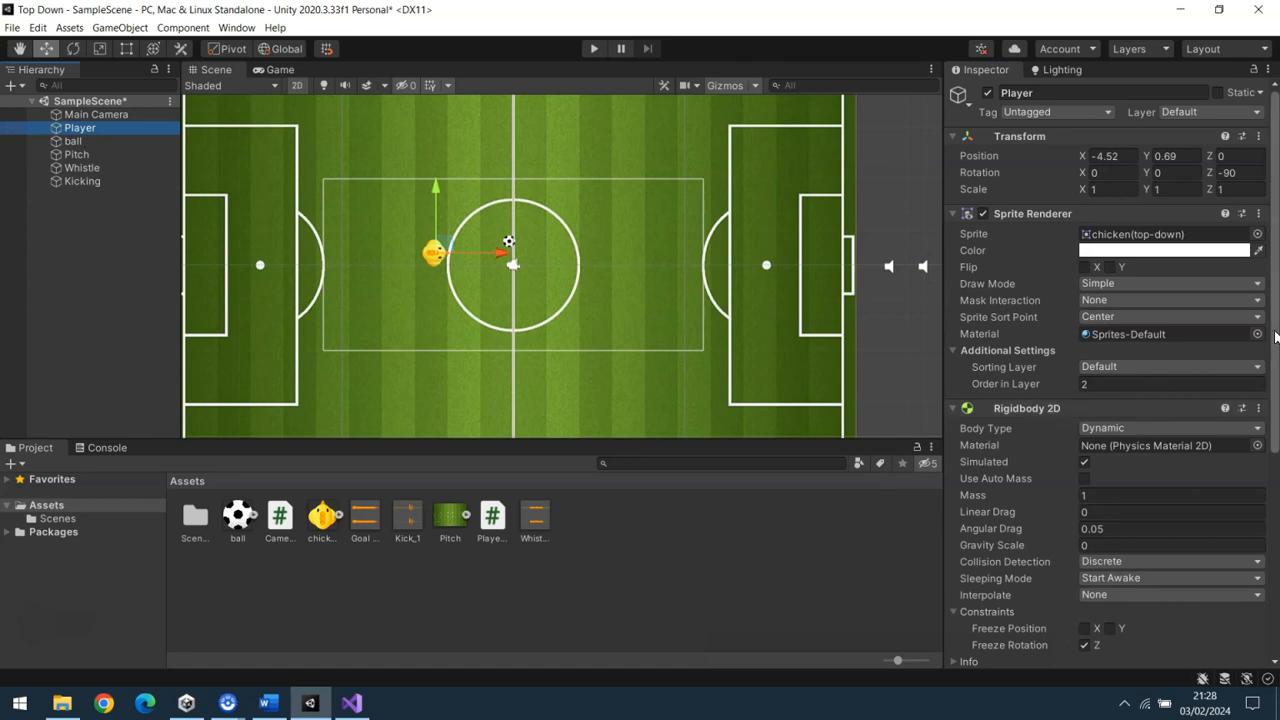
{"action": "scroll", "coordinate": [1150, 420], "scroll_direction": "down", "scroll_amount": 5}
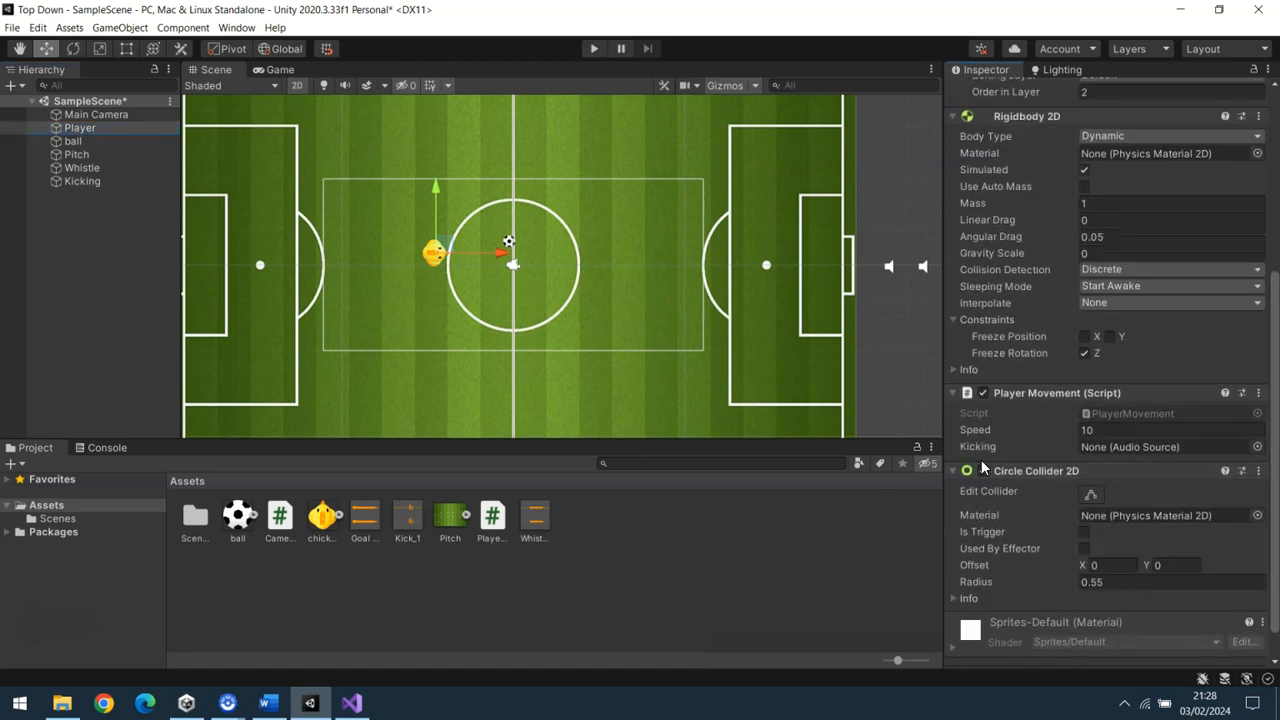
{"action": "left_click_drag", "start_coordinate": [78, 181], "coordinate": [1111, 446]}
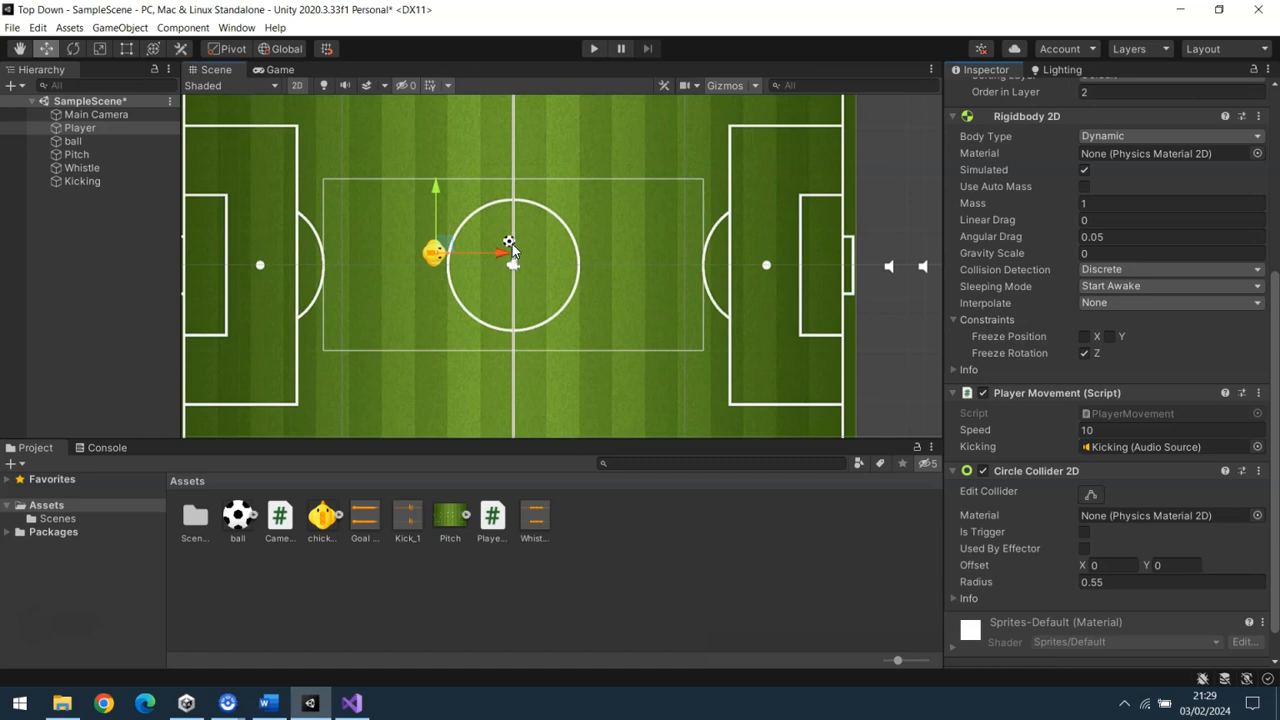
- Create a new tag named Ball from the ball object's tag options
{"action": "left_click", "coordinate": [352, 703]}
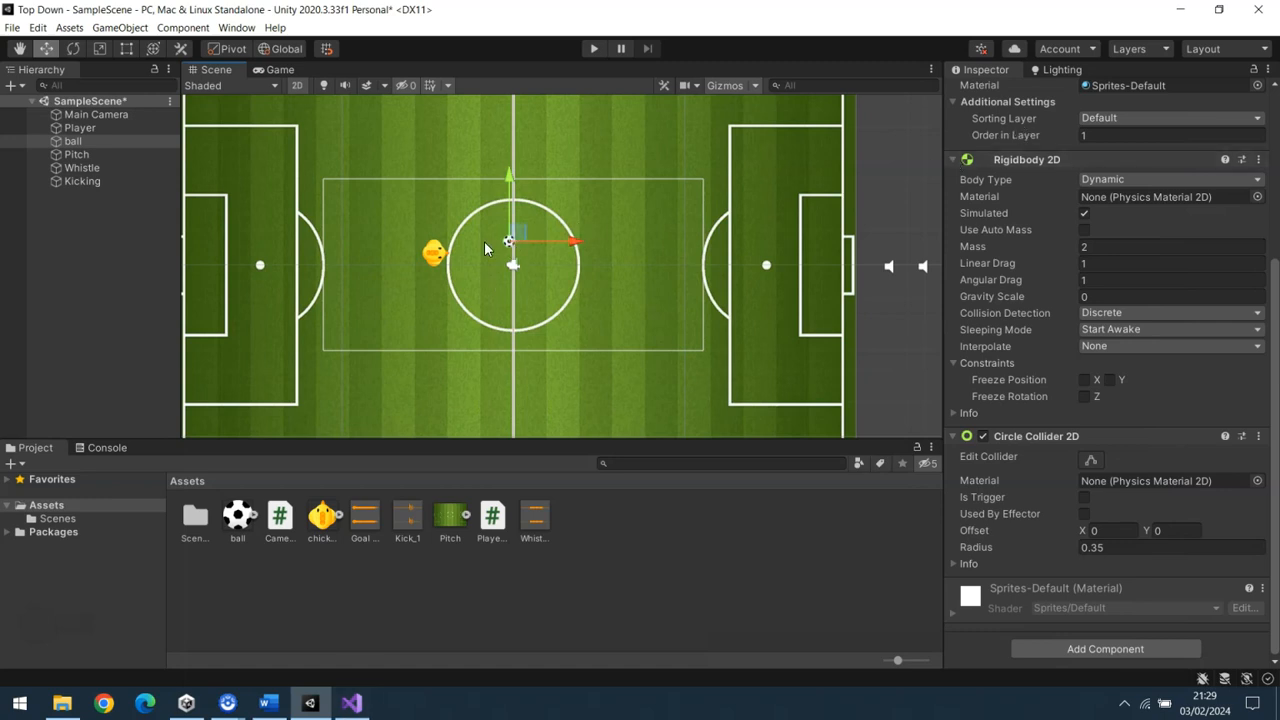
{"action": "left_click", "coordinate": [75, 141]}
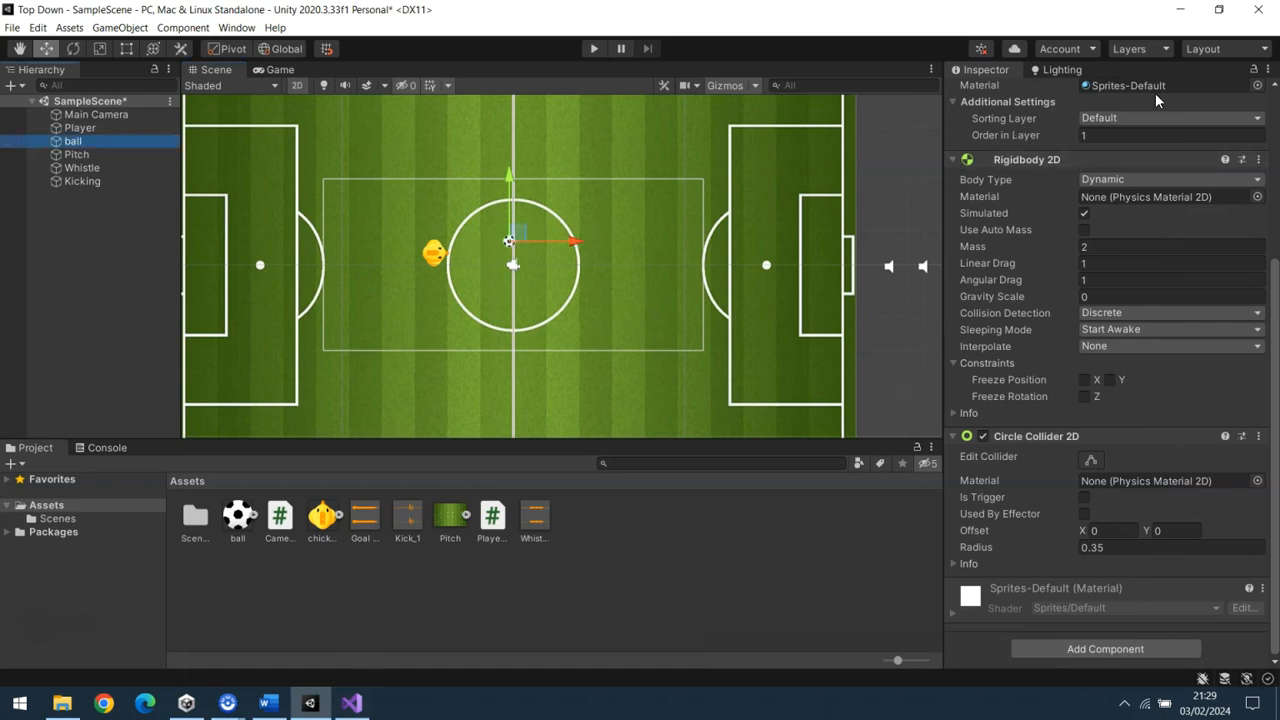
{"action": "left_click_drag", "start_coordinate": [1272, 262], "coordinate": [1266, 84]}
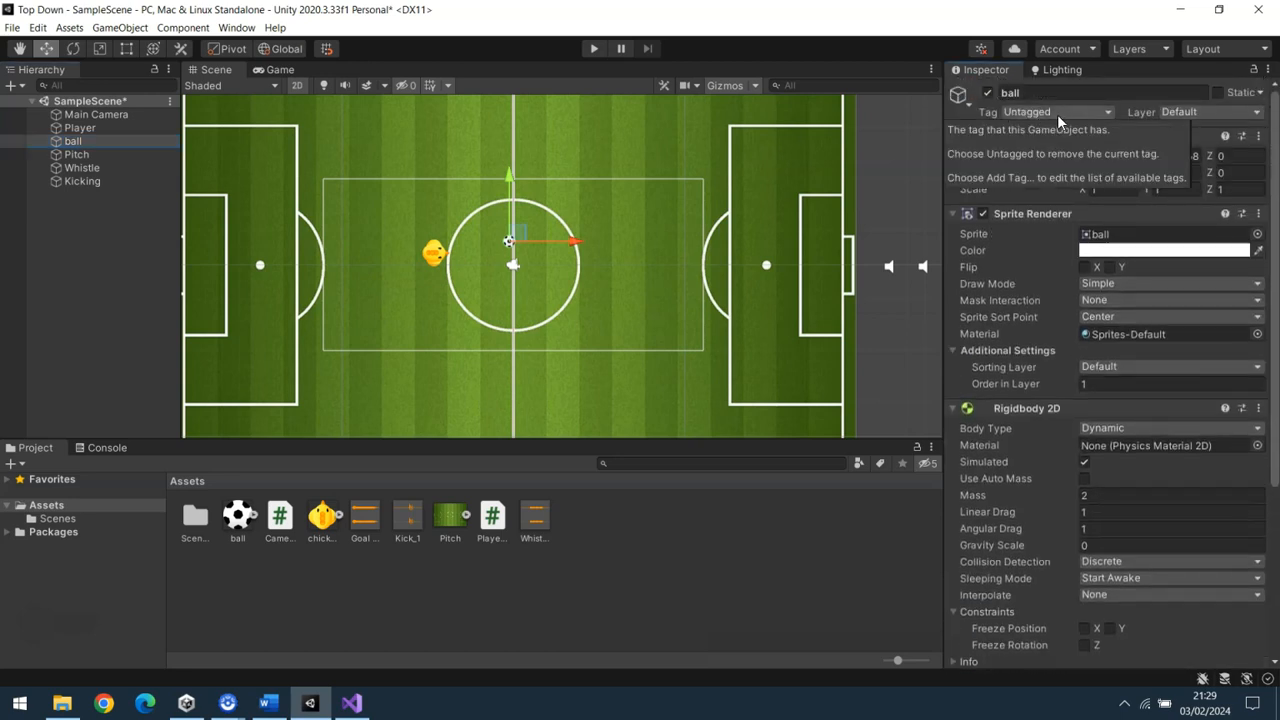
{"action": "left_click", "coordinate": [1105, 113]}
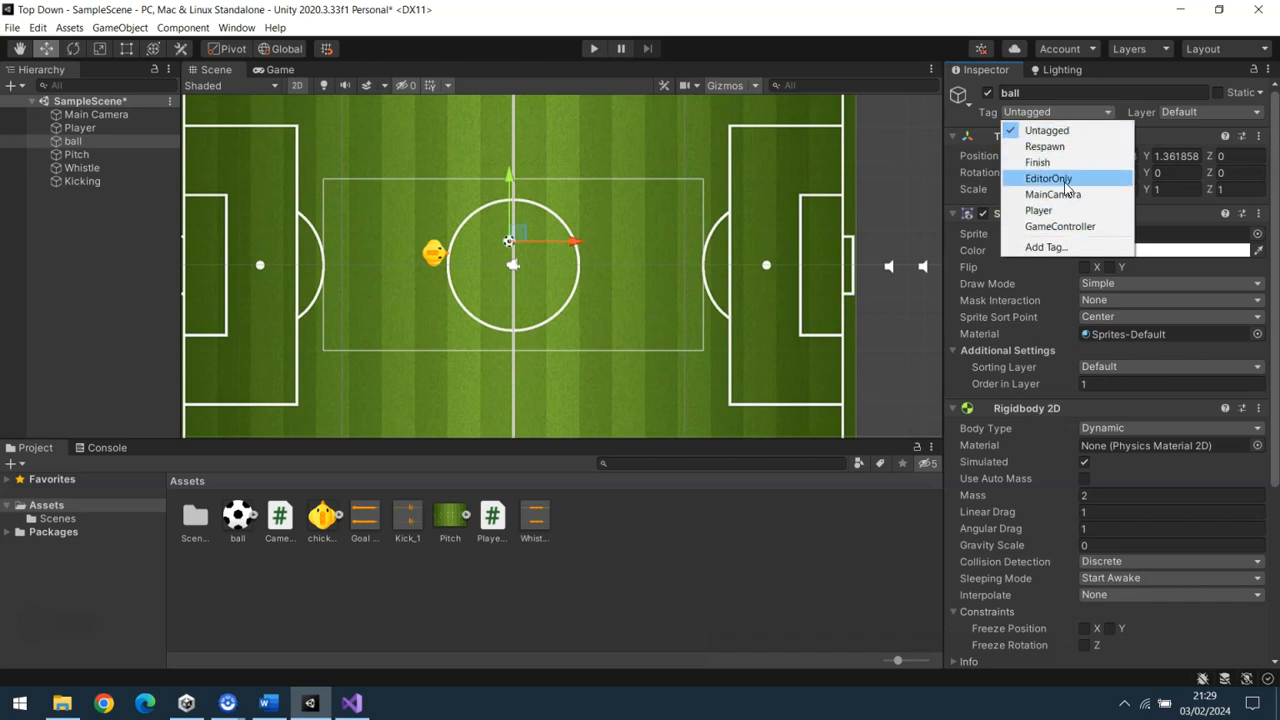
{"action": "left_click", "coordinate": [1054, 250]}
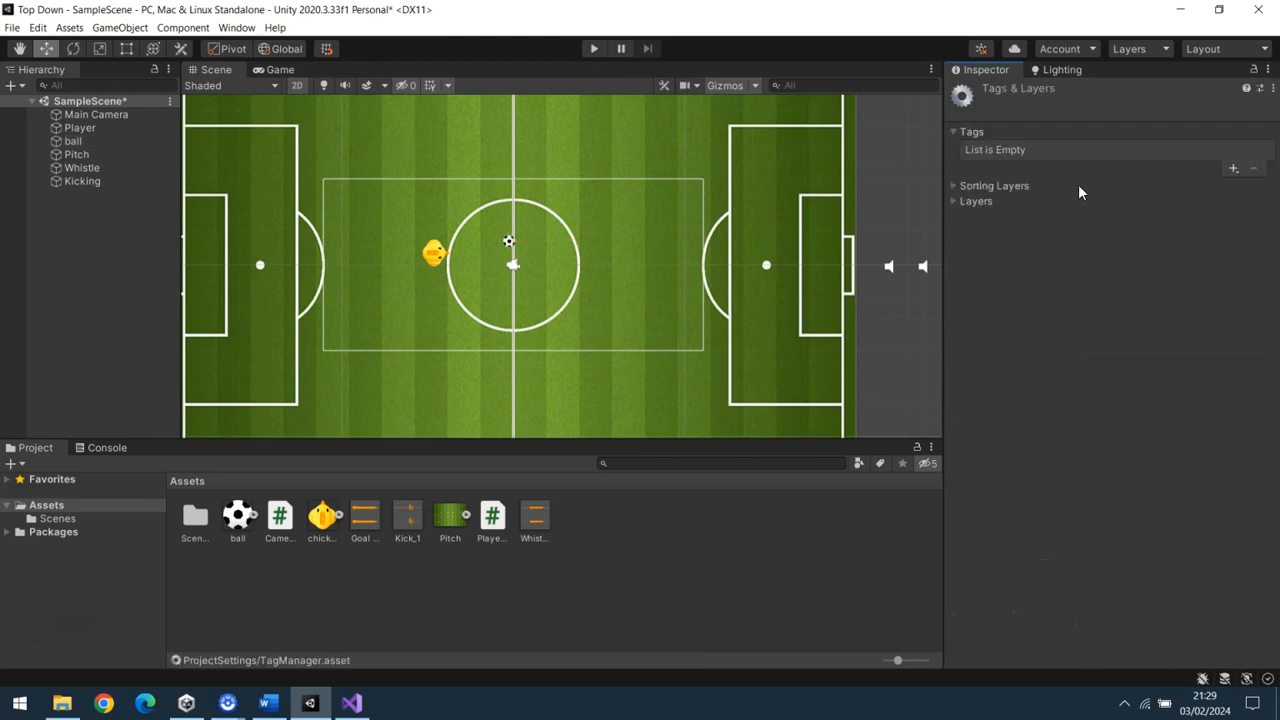
{"action": "left_click", "coordinate": [1233, 170]}
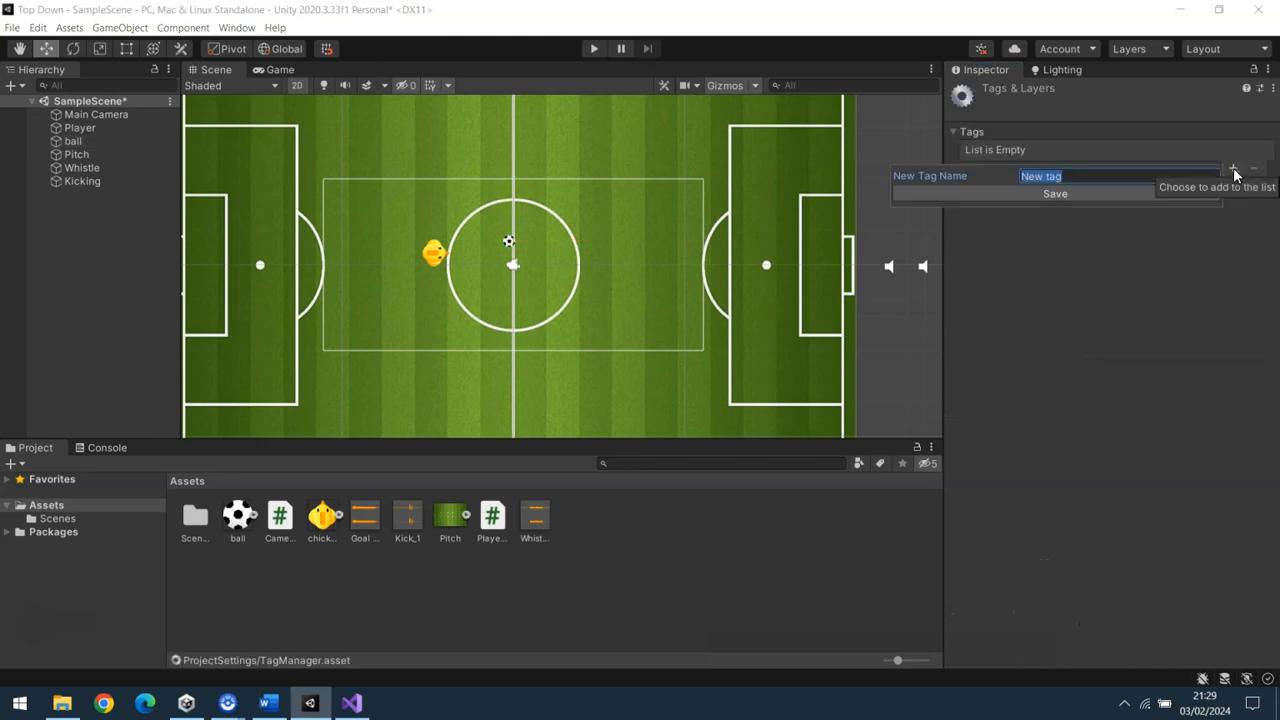
{"action": "type", "text": "Ball"}
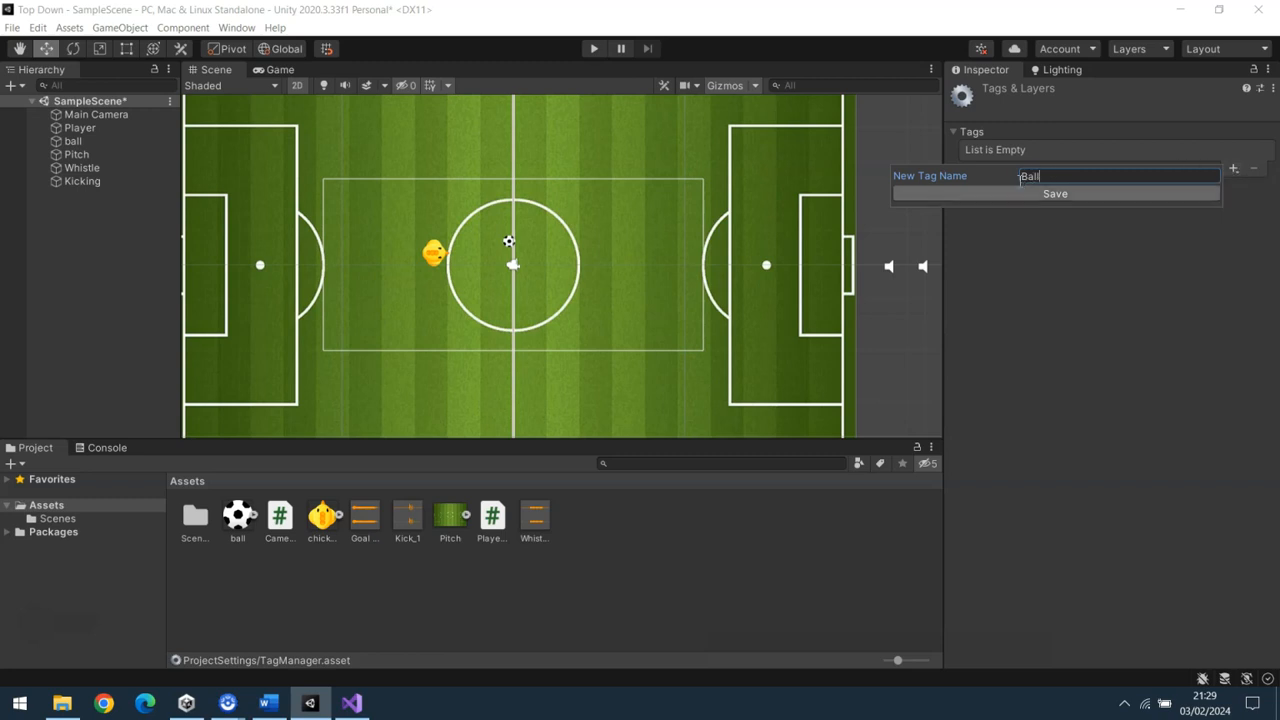
{"action": "key", "text": "Return"}
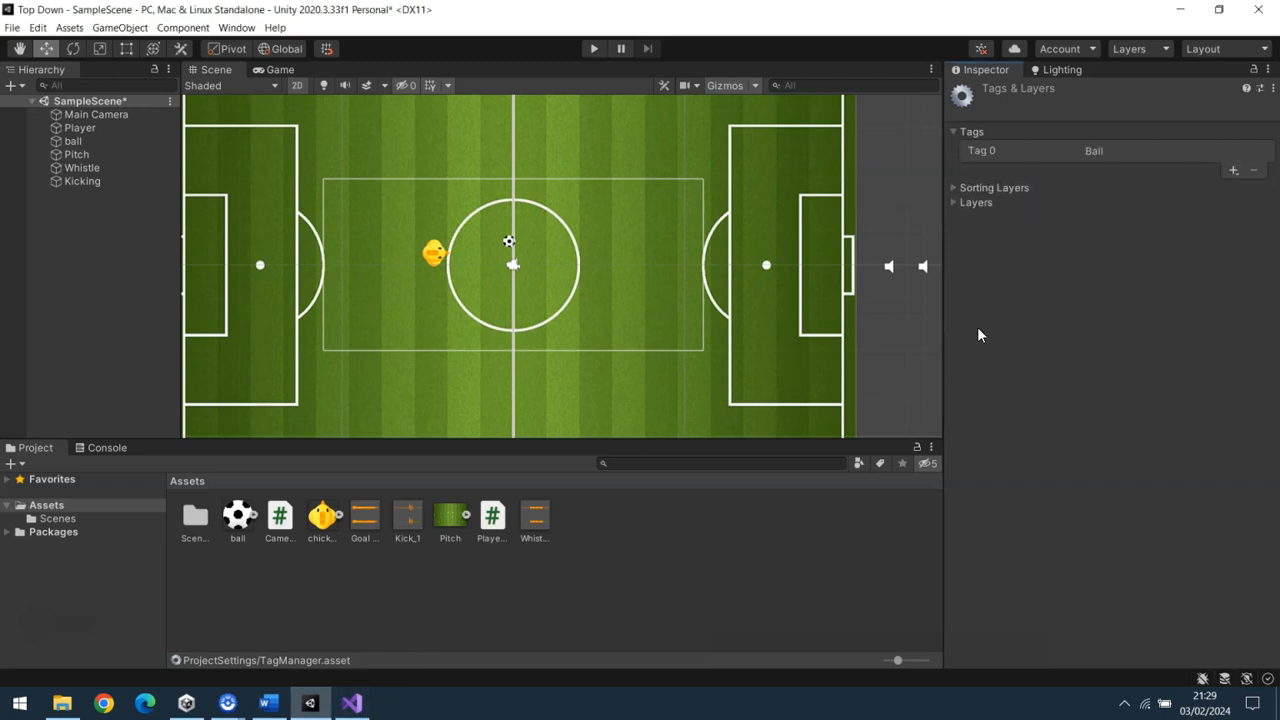
- Assign the Ball tag to the ball object on the pitch
{"action": "left_click", "coordinate": [508, 245]}
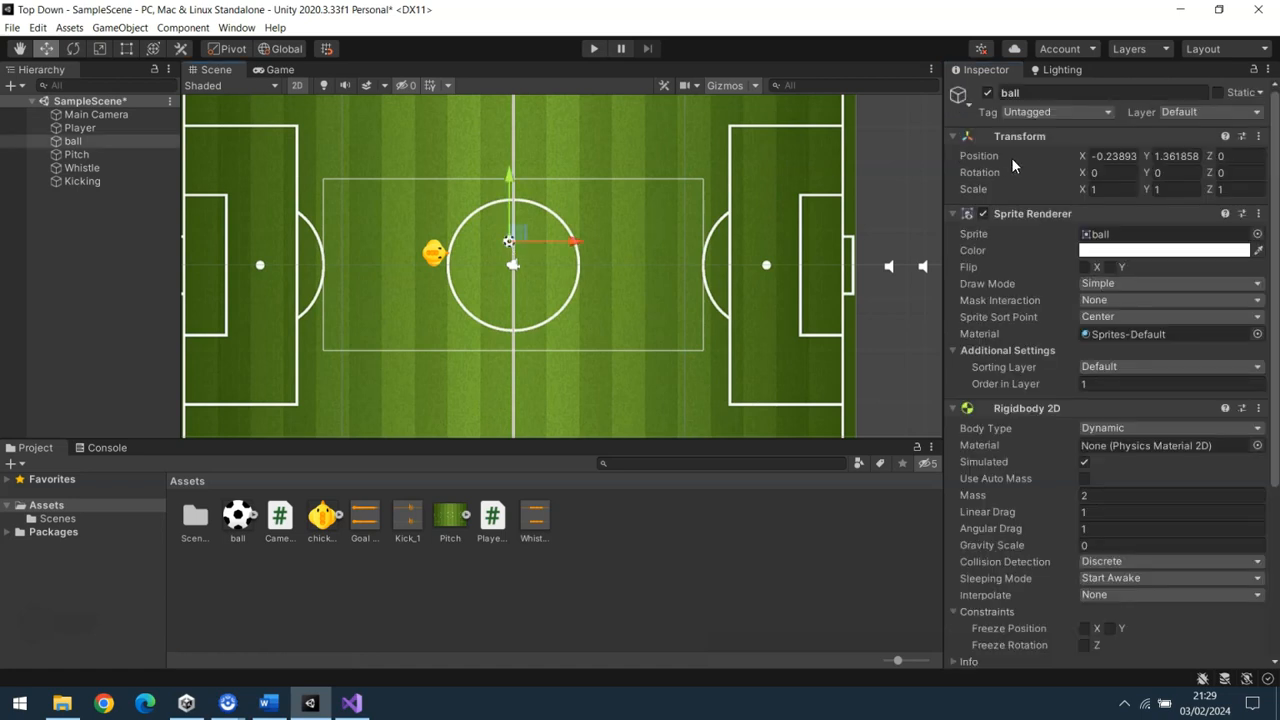
{"action": "left_click", "coordinate": [1046, 113]}
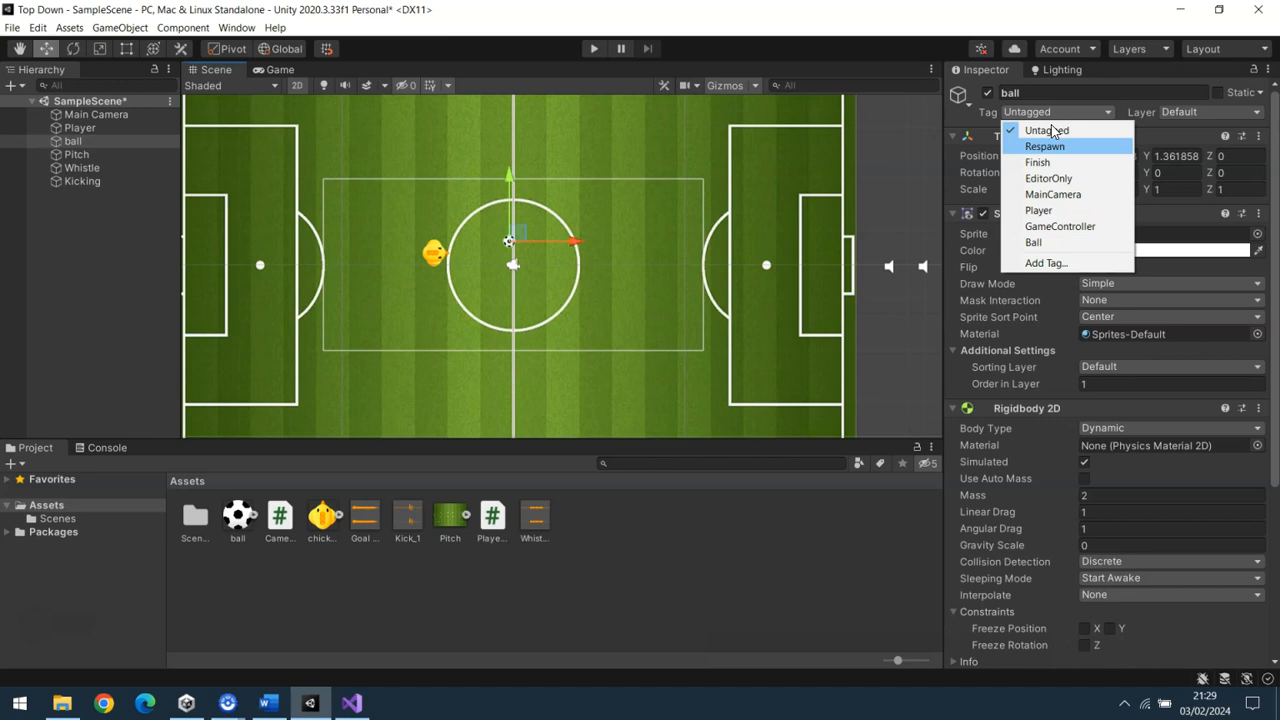
{"action": "left_click", "coordinate": [1036, 243]}
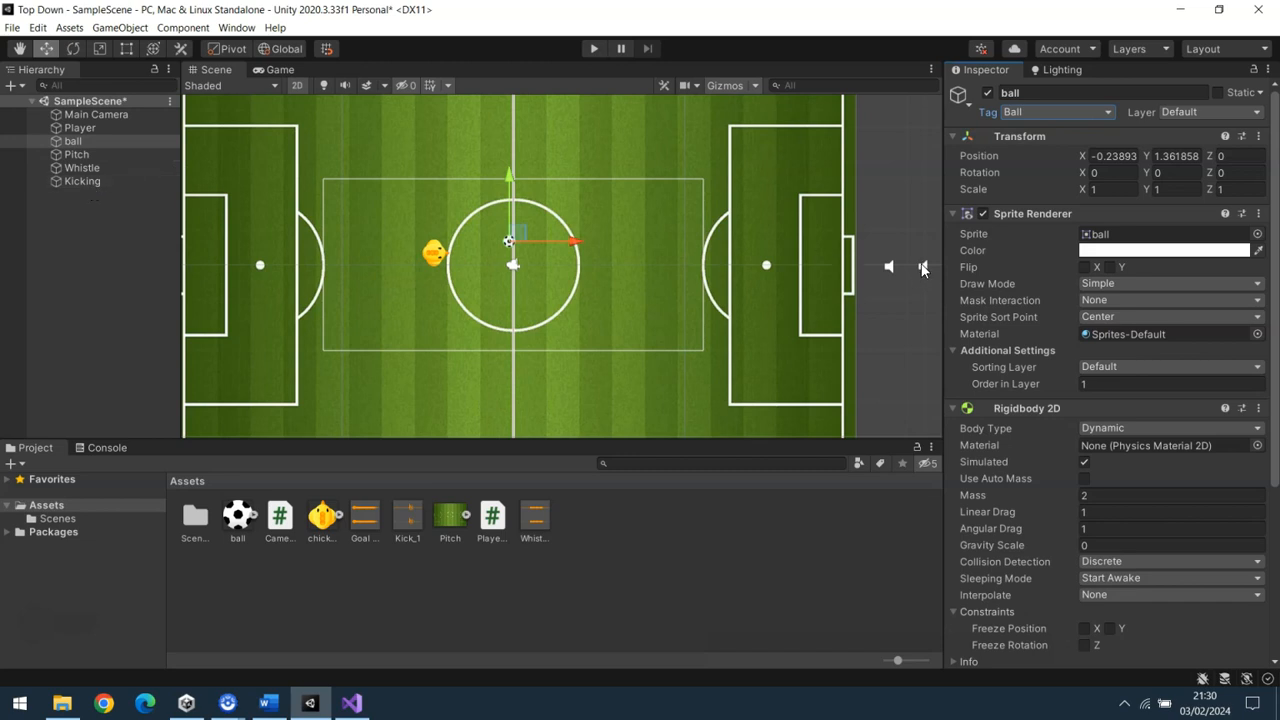
- Play-test the game by steering the player into the ball in several directions to check the kick sound, and stop play mode
{"action": "left_click", "coordinate": [592, 48]}
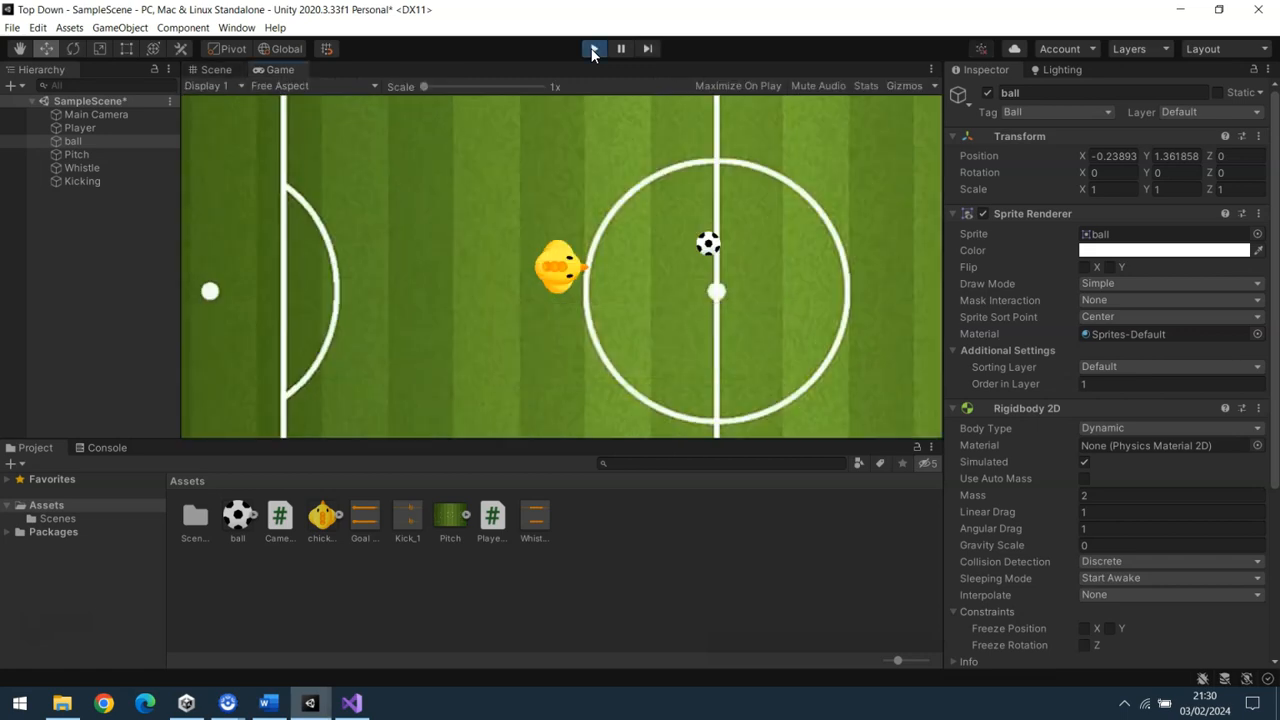
{"action": "key", "text": "Up"}
{"action": "key", "text": "Right"}
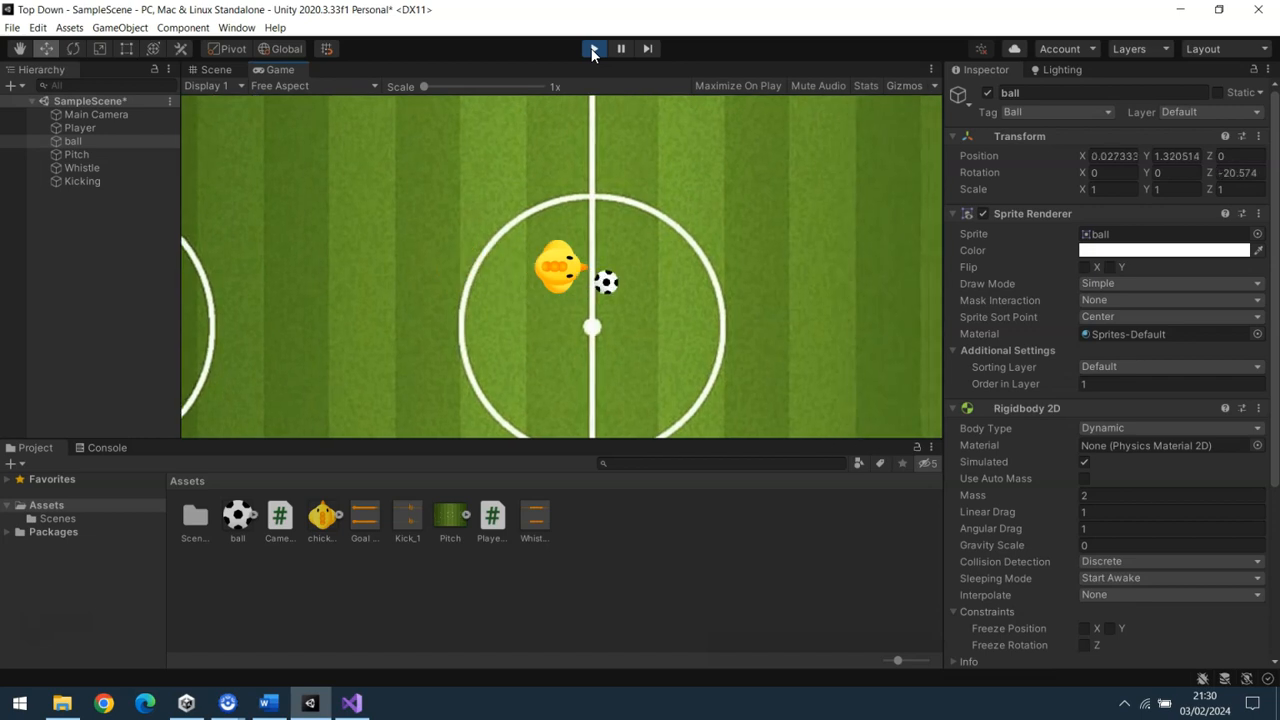
{"action": "key", "text": "Right"}
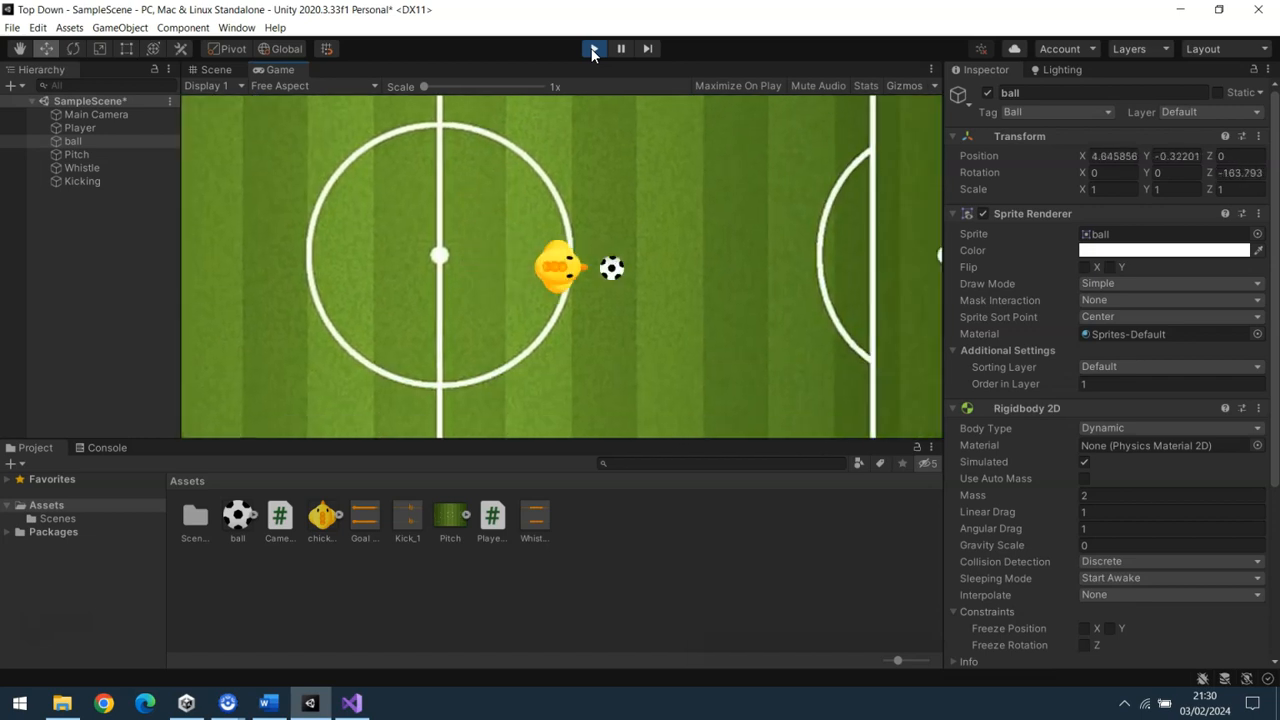
{"action": "key", "text": "Right"}
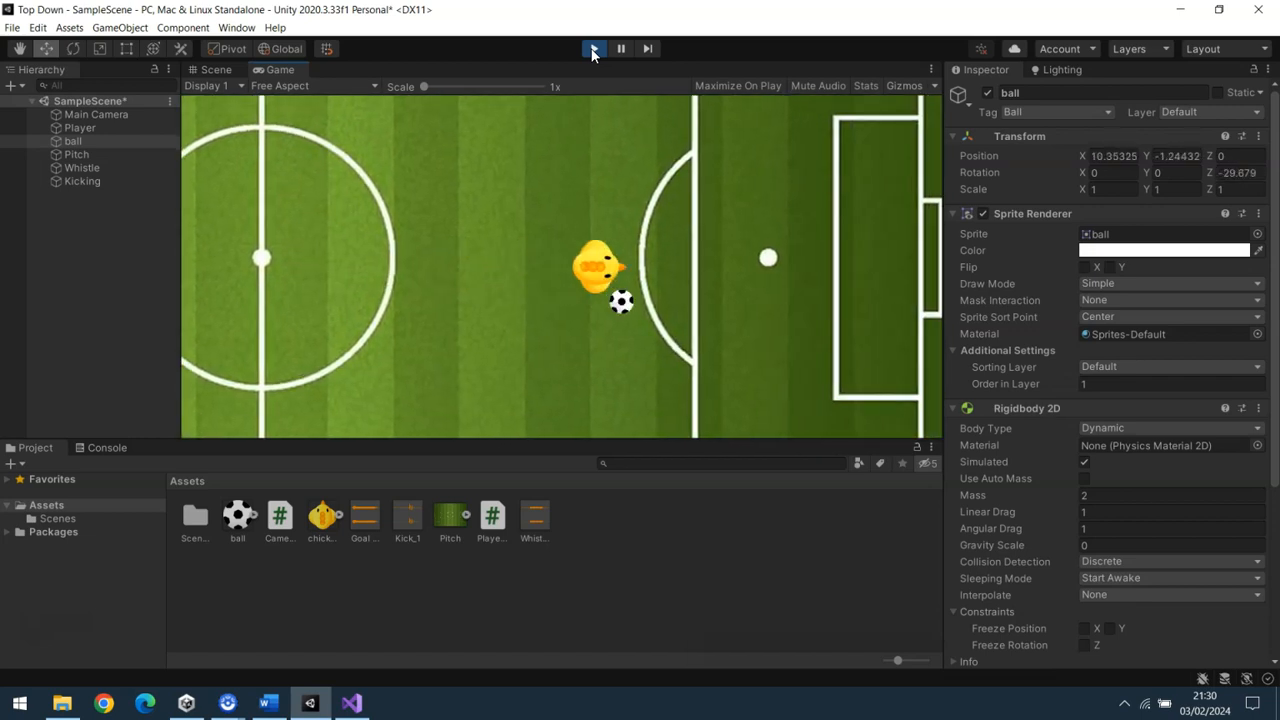
{"action": "key", "text": "Down"}
{"action": "key", "text": "Left"}
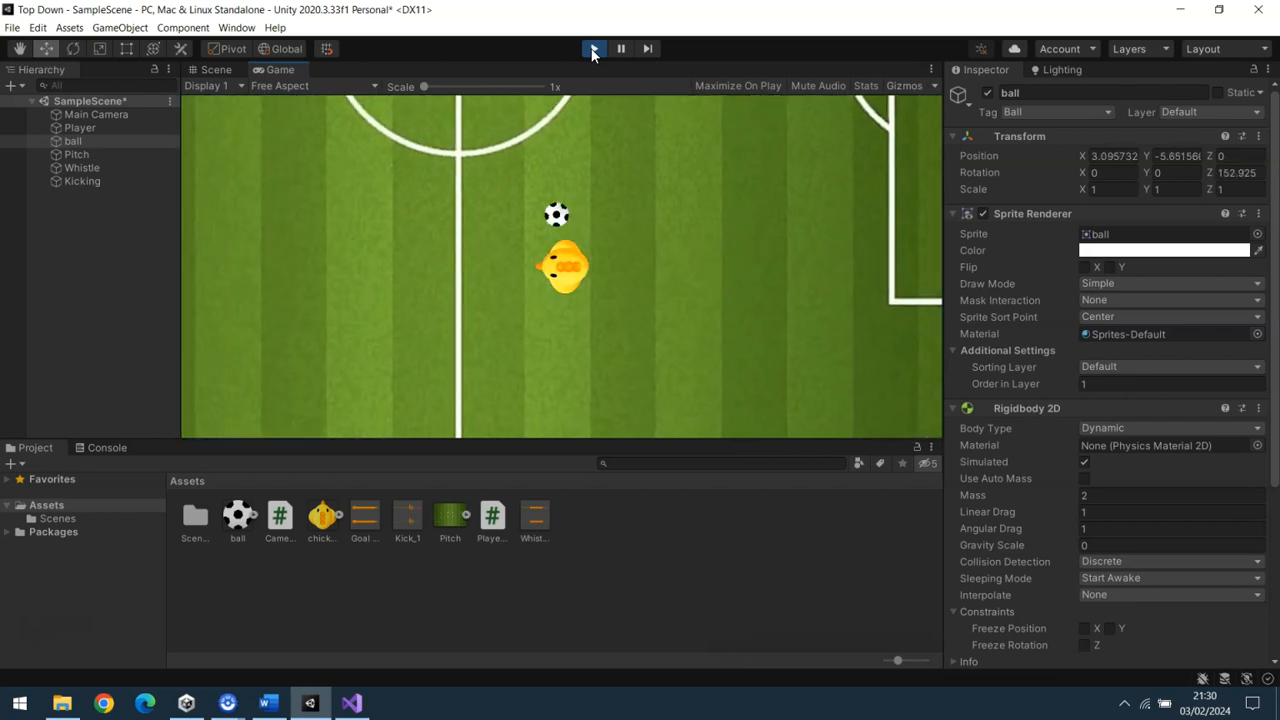
{"action": "key", "text": "Up"}
{"action": "key", "text": "Right"}
{"action": "key", "text": "Up"}
{"action": "key", "text": "Left"}
{"action": "key", "text": "Up"}
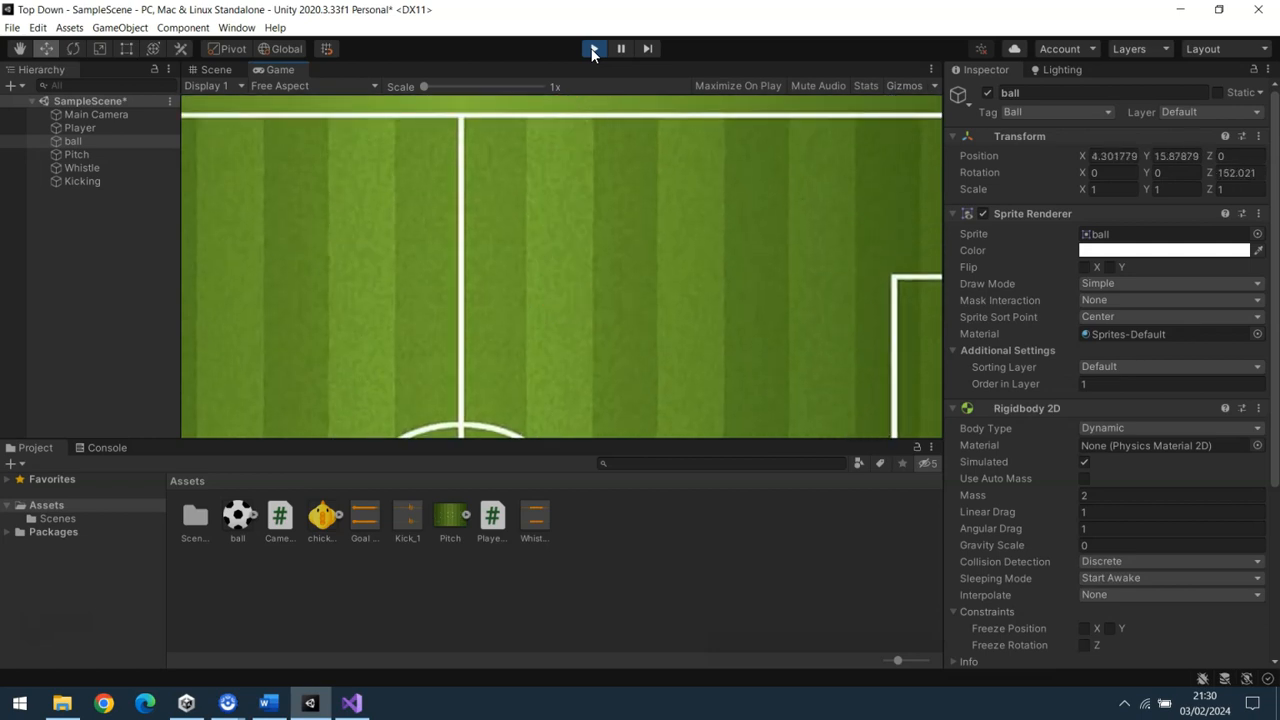
{"action": "key", "text": "Right"}
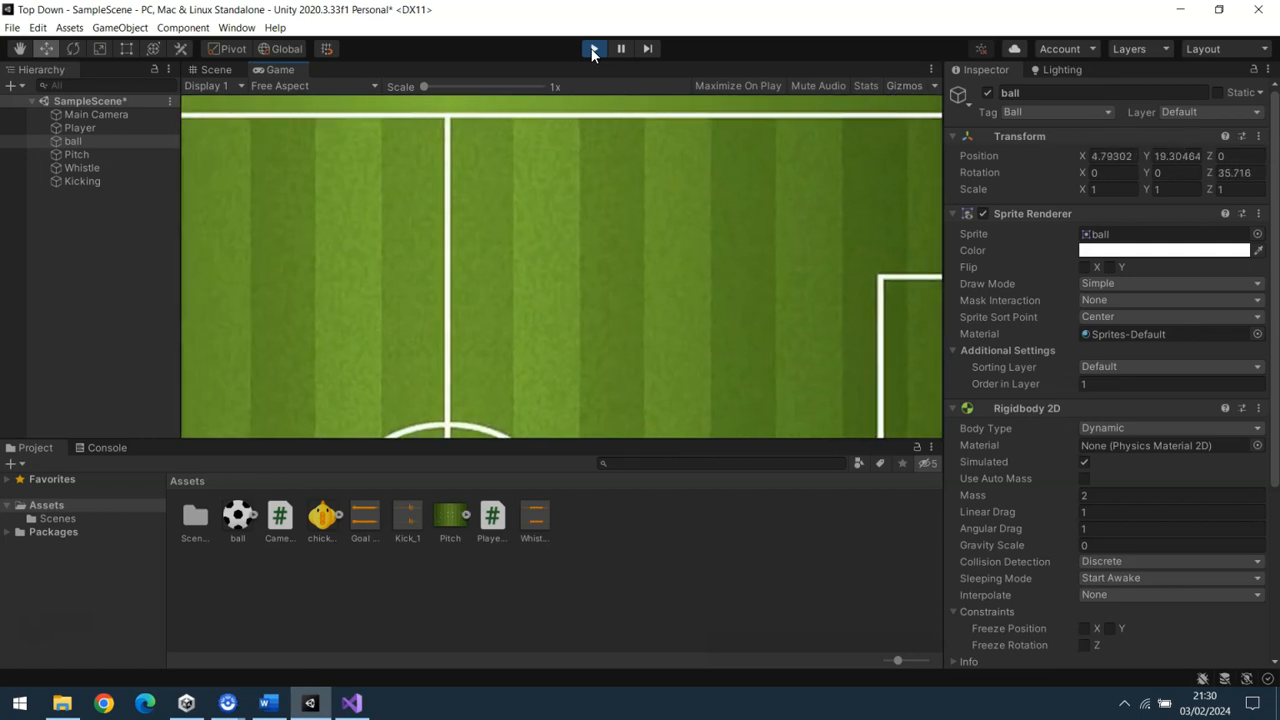
{"action": "left_click", "coordinate": [593, 49]}
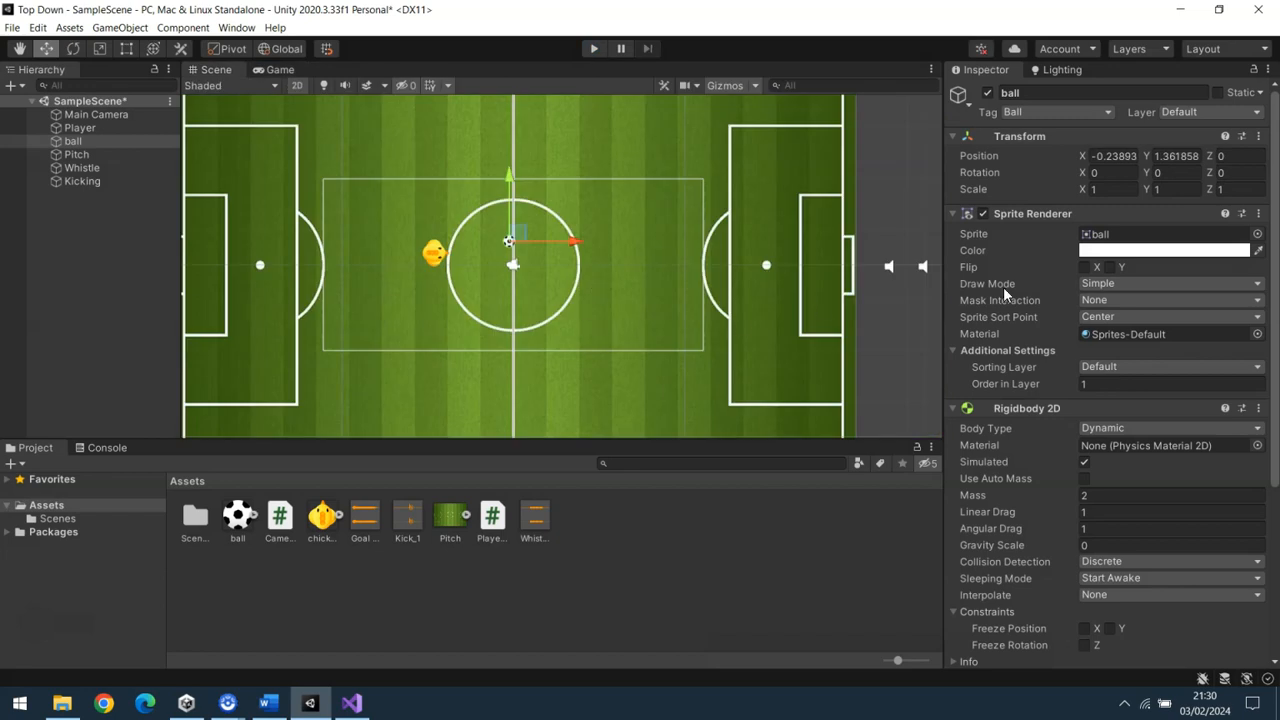
- Create a 2D square sprite in the scene and set its Order in Layer to 5
{"action": "left_click", "coordinate": [19, 48]}
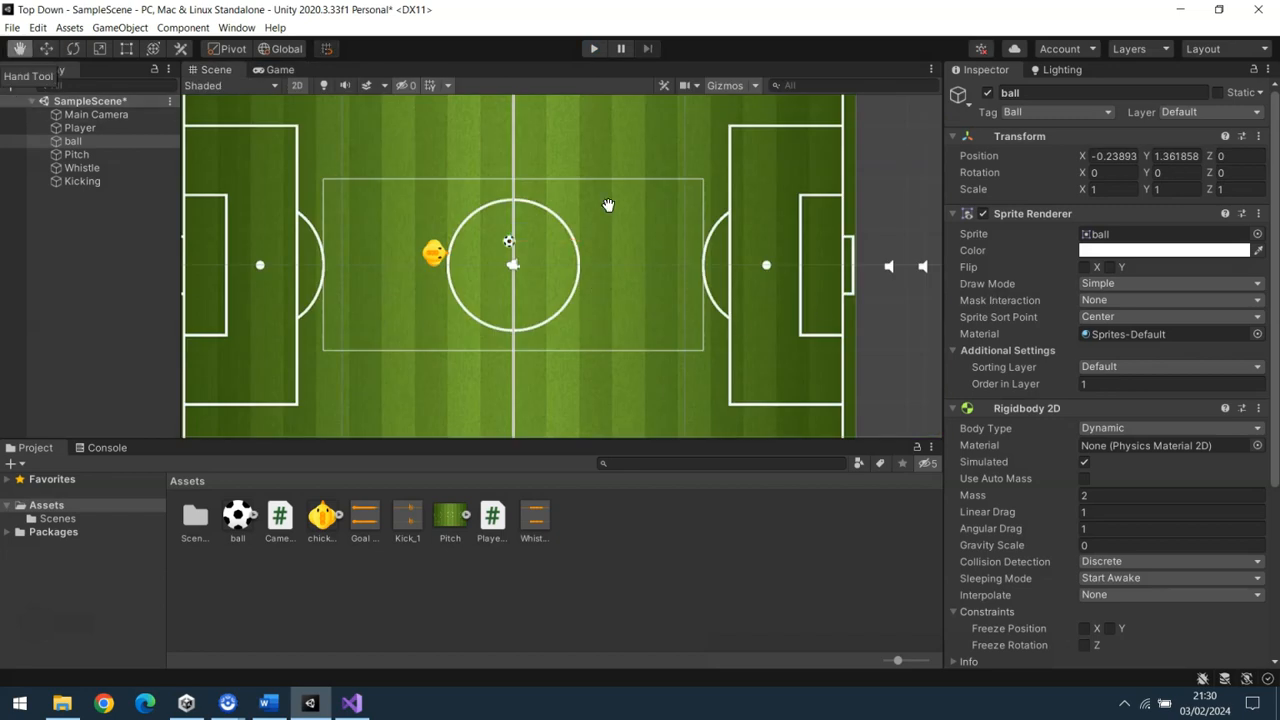
{"action": "left_click_drag", "start_coordinate": [914, 157], "coordinate": [948, 303]}
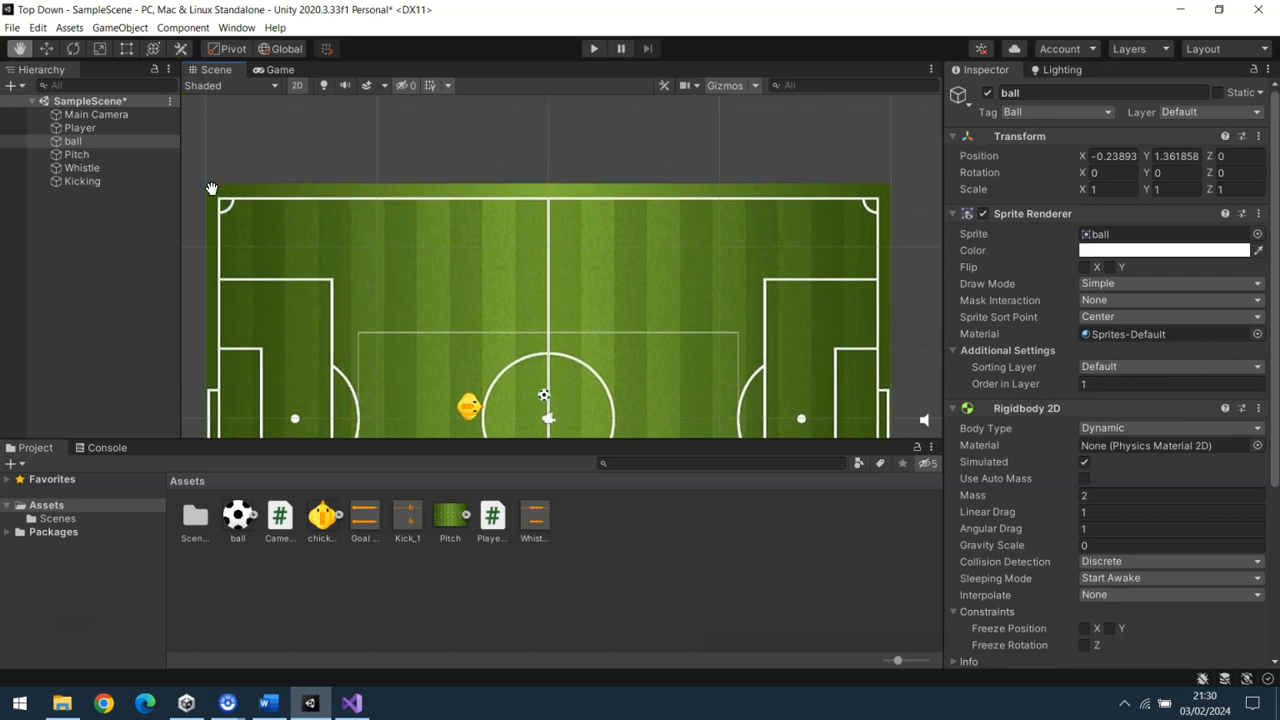
{"action": "left_click", "coordinate": [11, 87]}
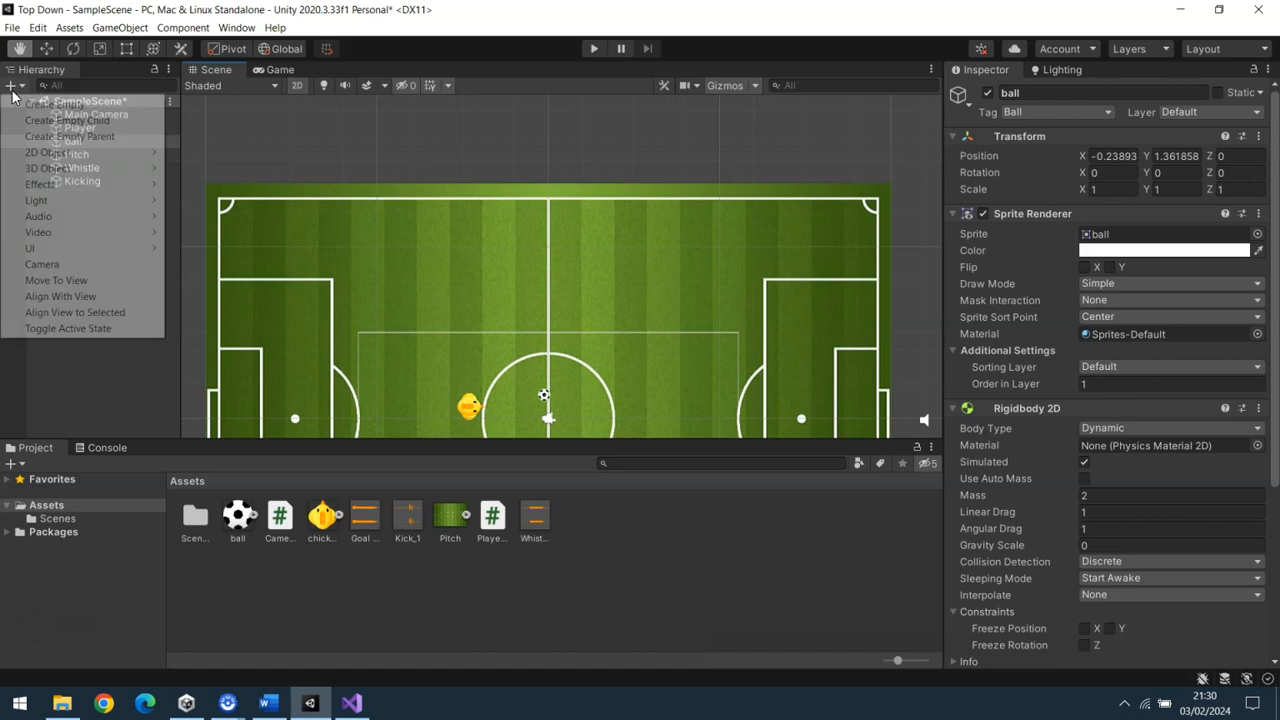
{"action": "mouse_move", "coordinate": [72, 158]}
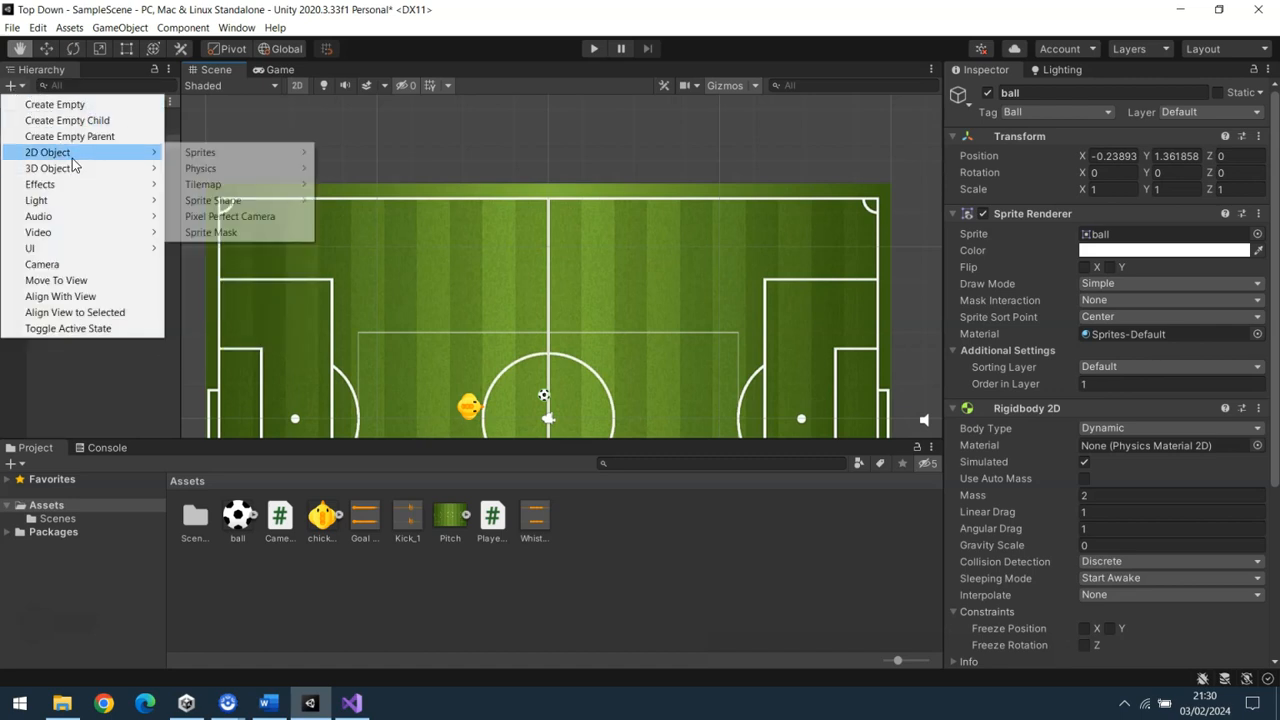
{"action": "mouse_move", "coordinate": [200, 154]}
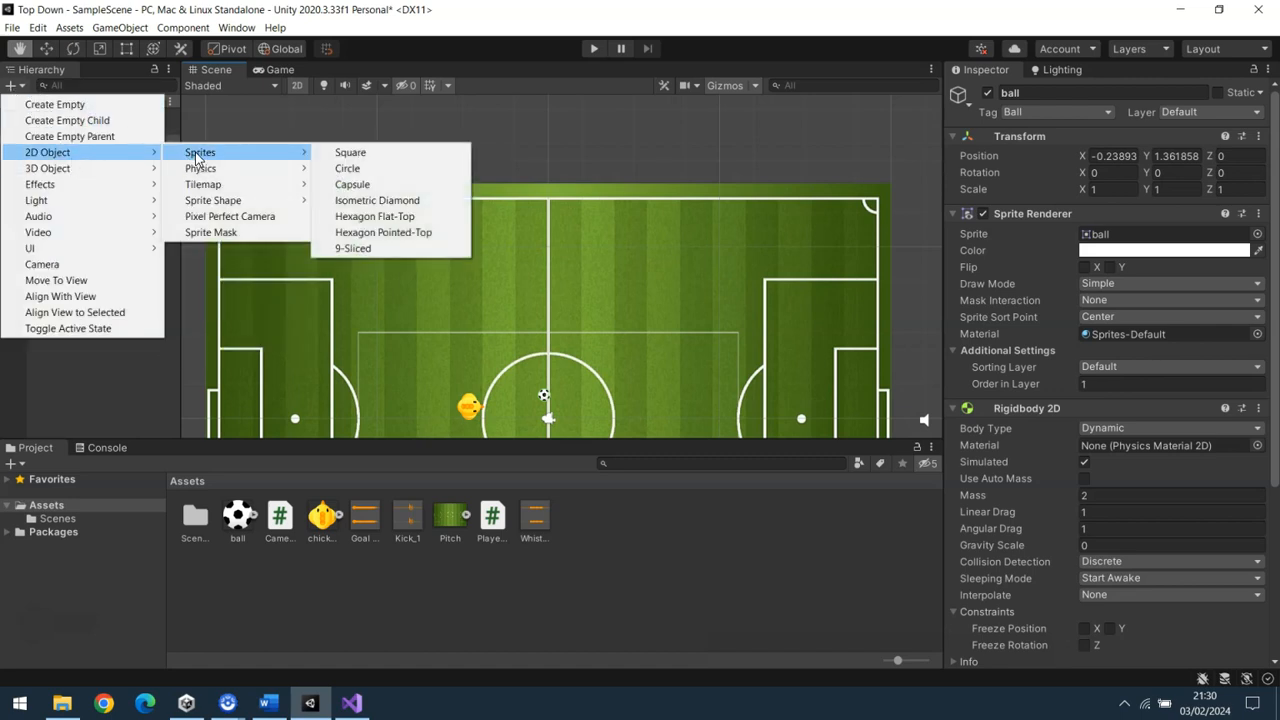
{"action": "left_click", "coordinate": [345, 153]}
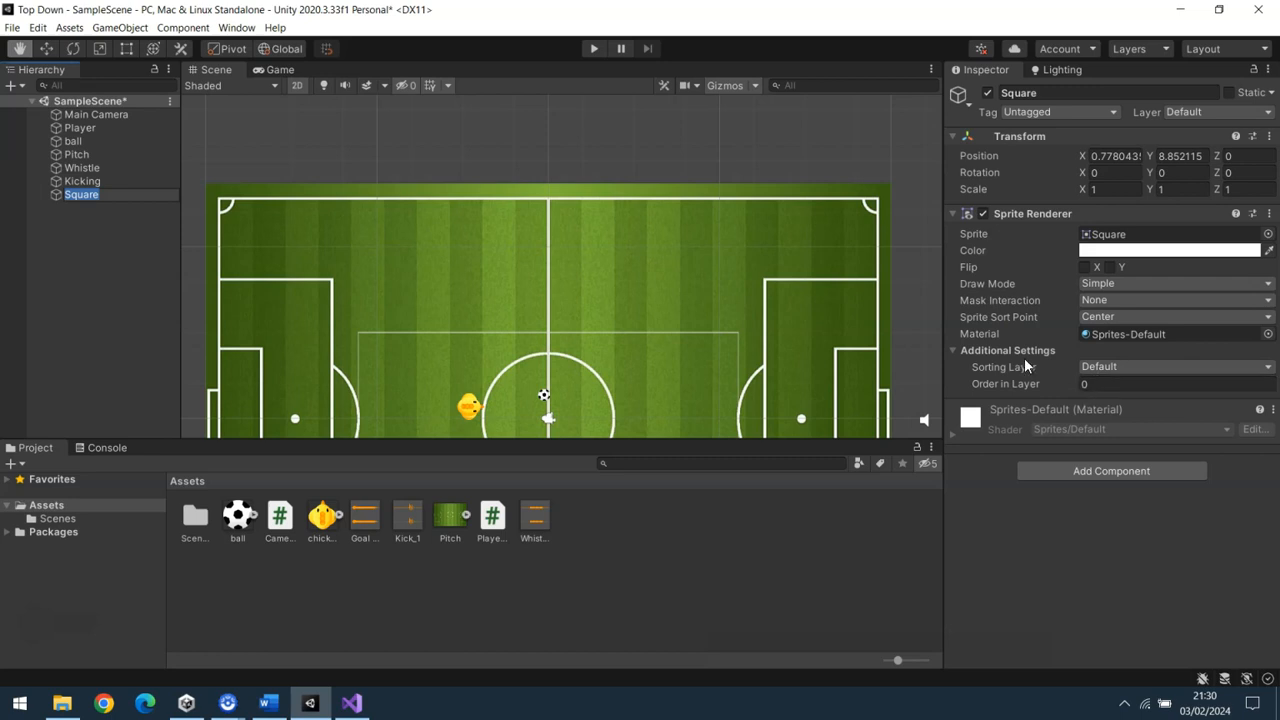
{"action": "left_click", "coordinate": [1096, 383]}
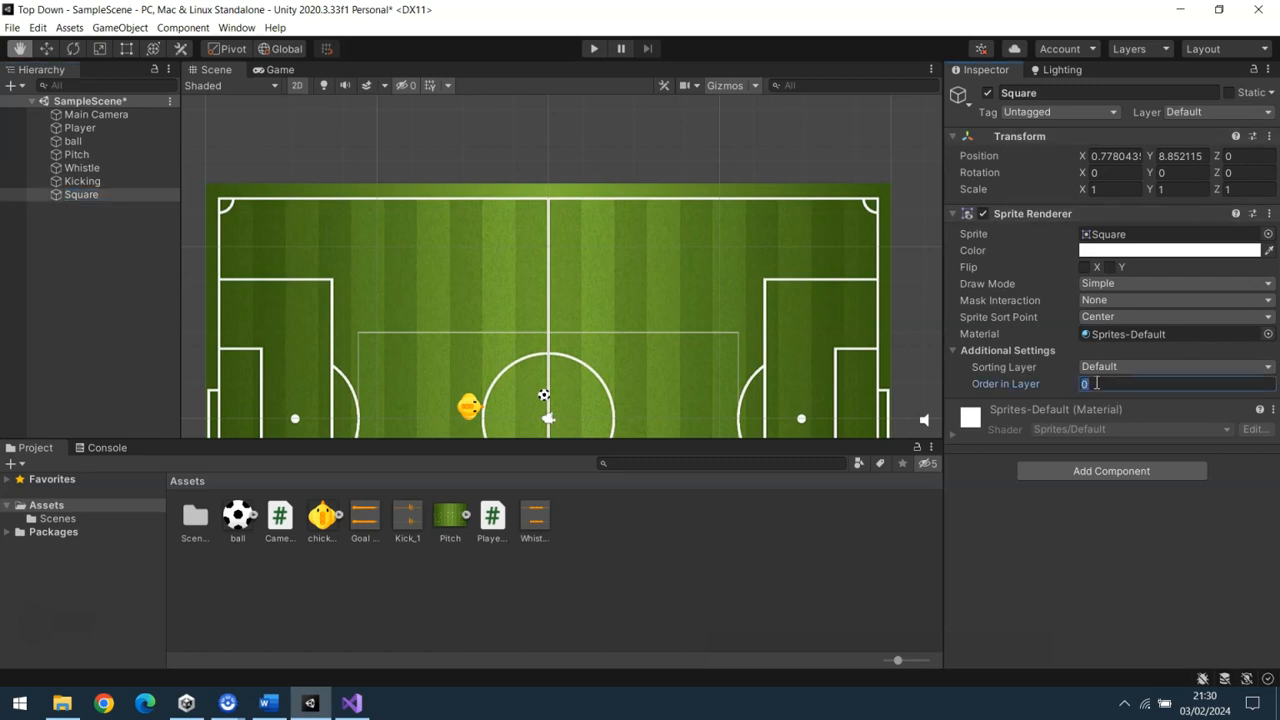
{"action": "type", "text": "5"}
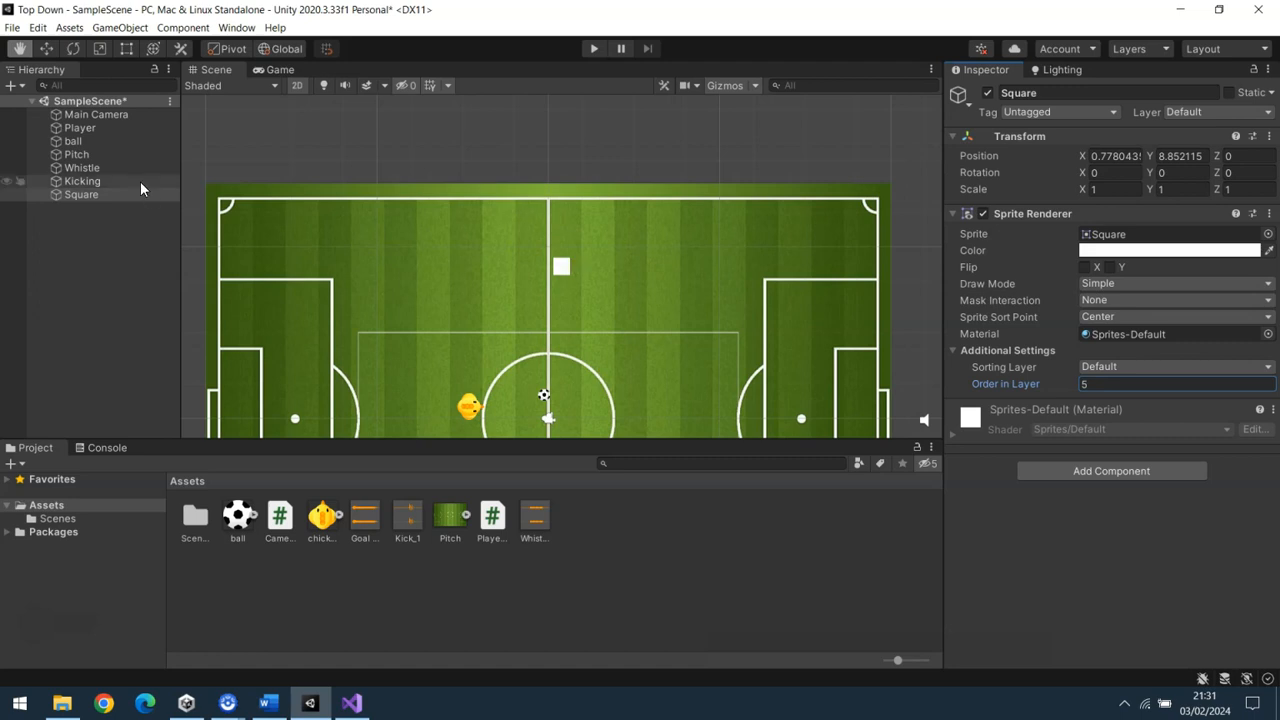
- Move the square up to Y 13.38 at the pitch's upper edge and stretch it across the full width, to X scale about 40.3
{"action": "left_click", "coordinate": [54, 48]}
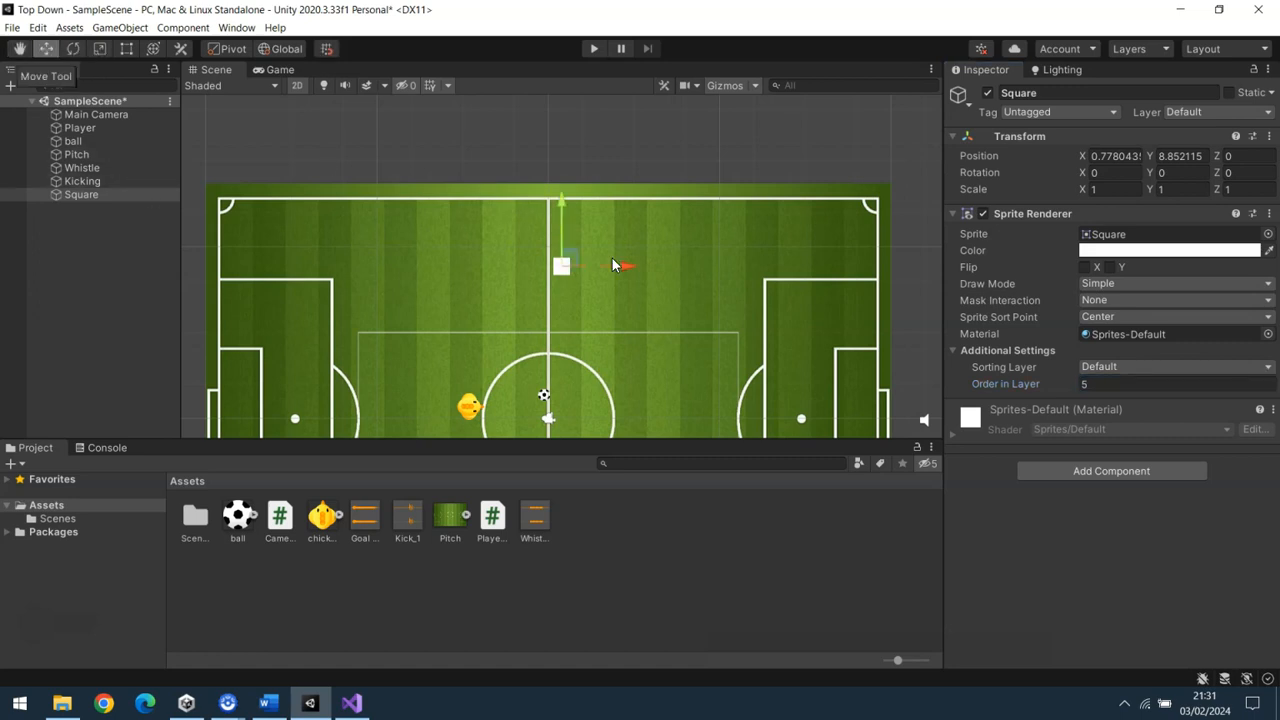
{"action": "left_click_drag", "start_coordinate": [560, 198], "coordinate": [562, 120]}
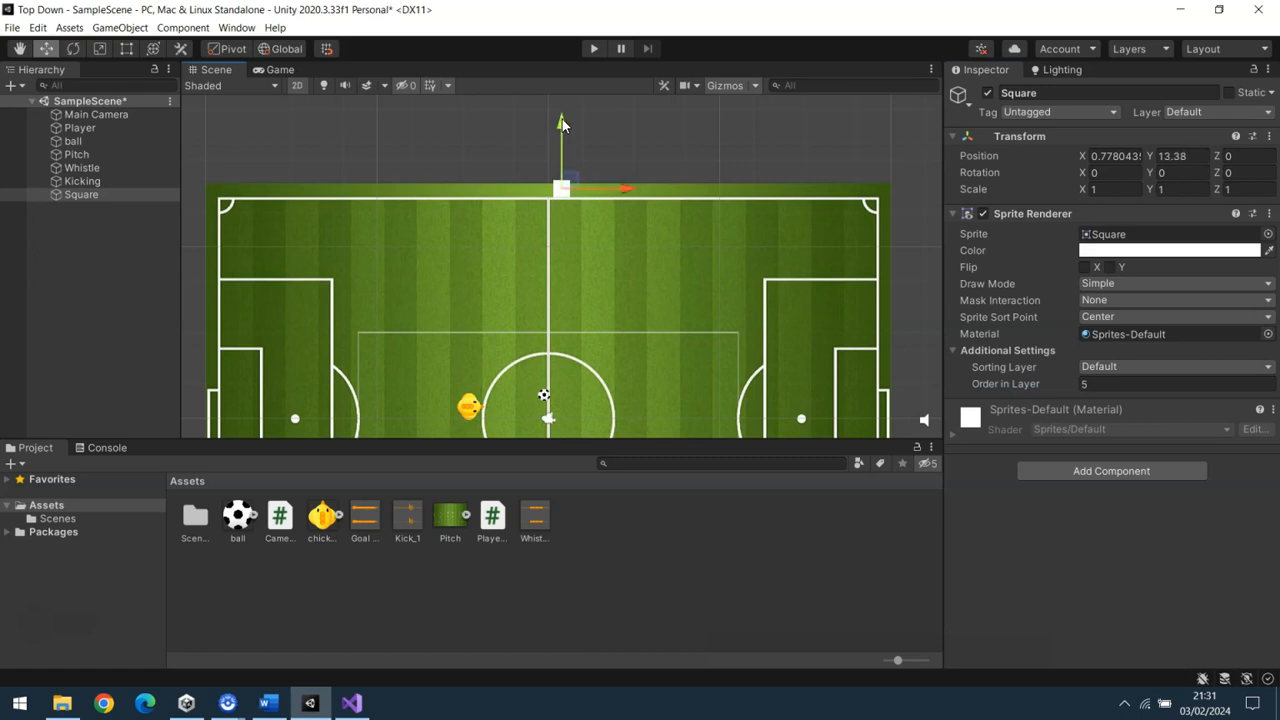
{"action": "left_click", "coordinate": [126, 50]}
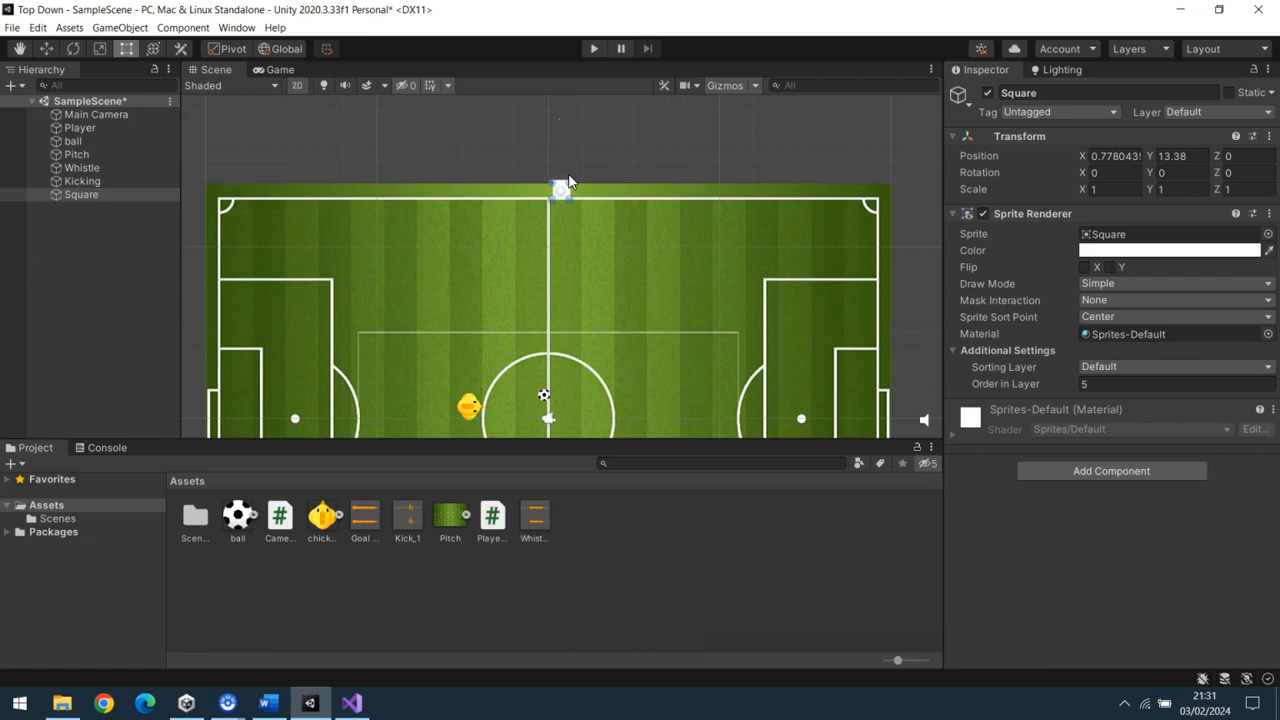
{"action": "left_click_drag", "start_coordinate": [567, 191], "coordinate": [892, 204]}
{"action": "left_click_drag", "start_coordinate": [552, 191], "coordinate": [201, 200]}
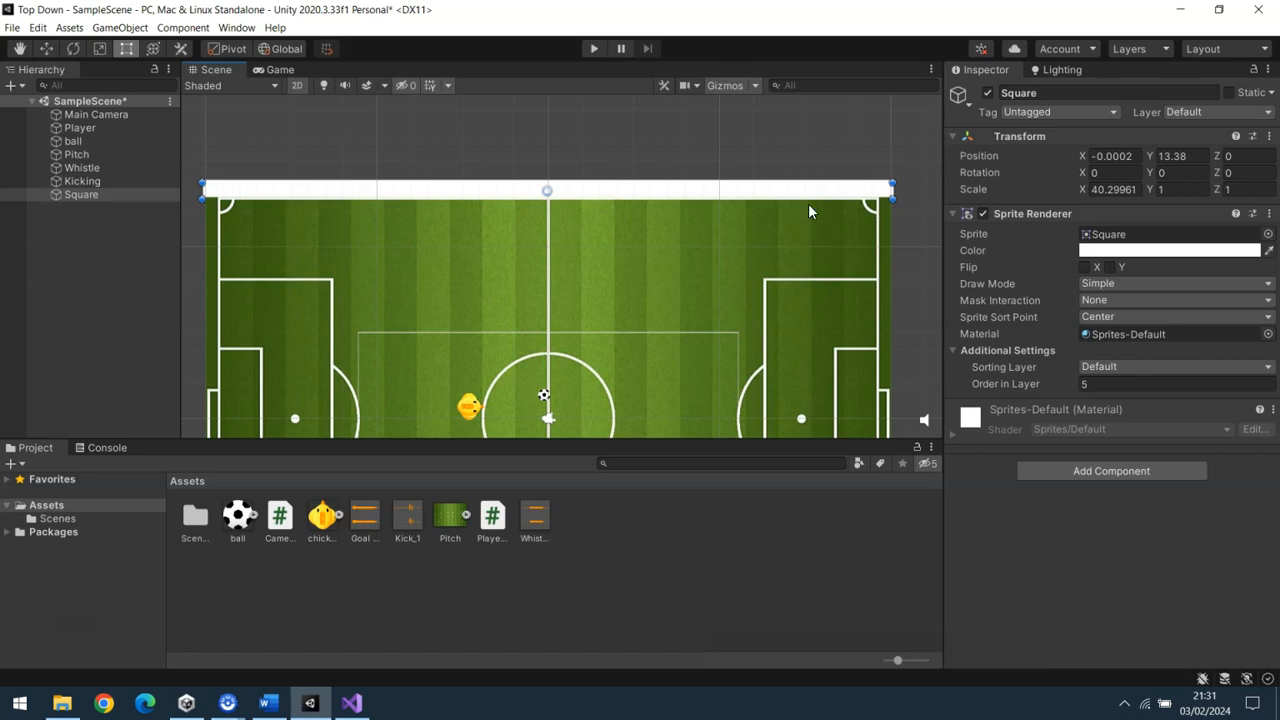
- Add a Box Collider 2D component to the stretched square
{"action": "left_click", "coordinate": [1093, 465]}
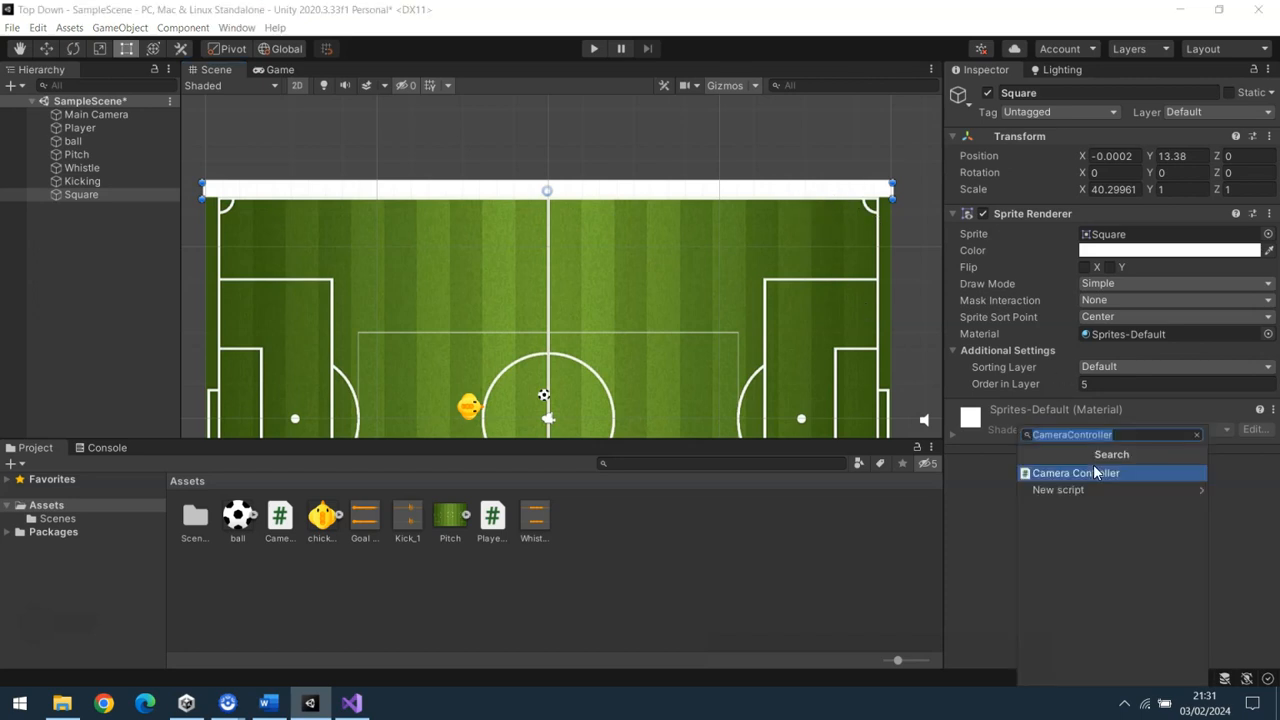
{"action": "key", "text": "BackSpace"}
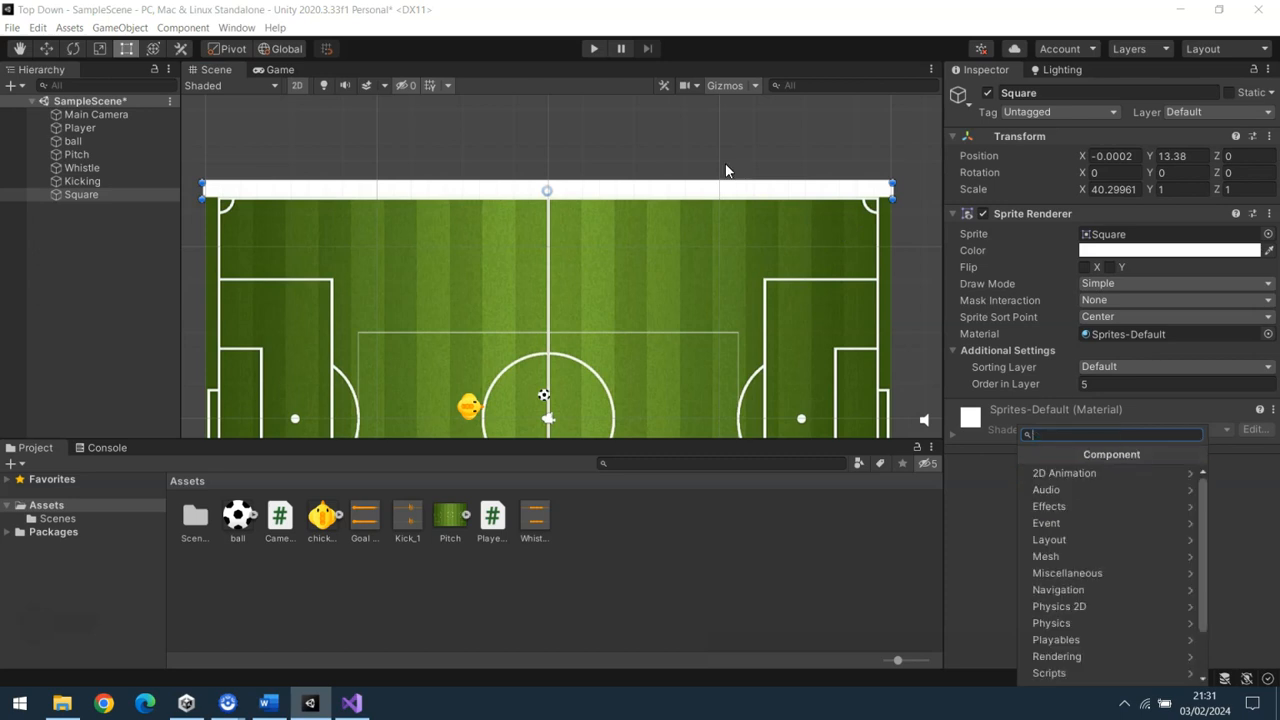
{"action": "left_click", "coordinate": [1128, 606]}
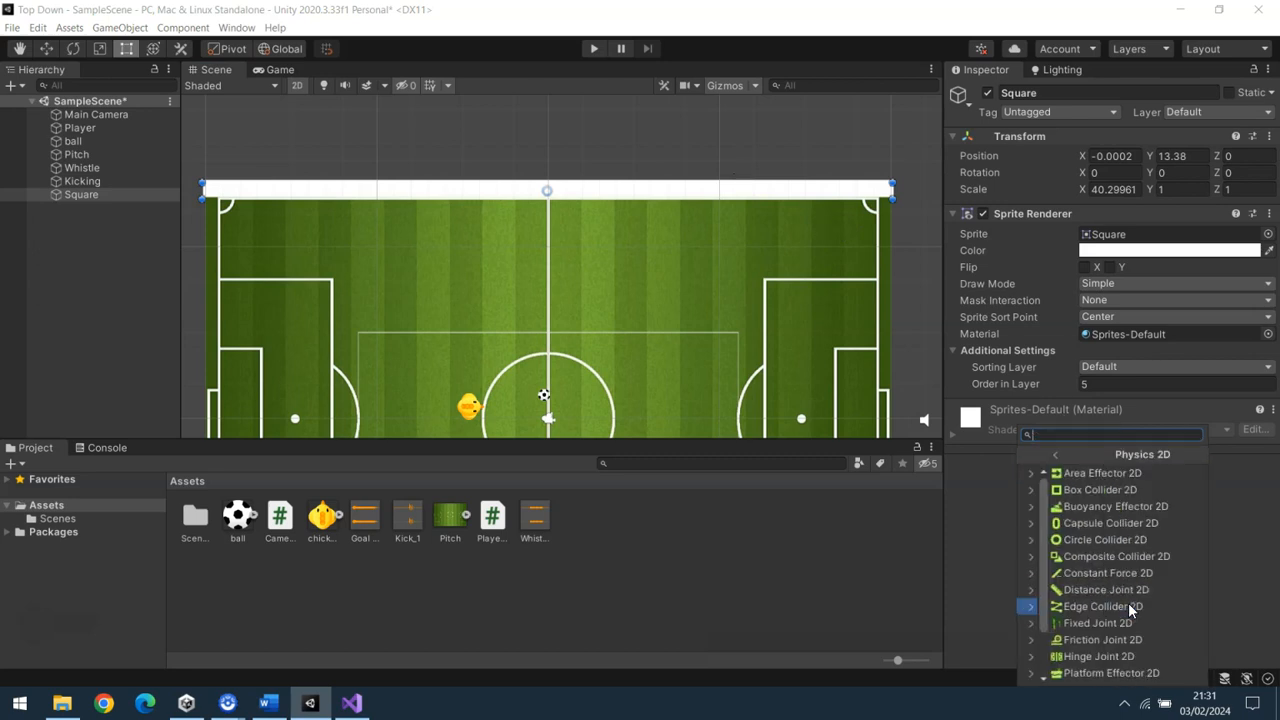
{"action": "left_click", "coordinate": [1101, 489]}
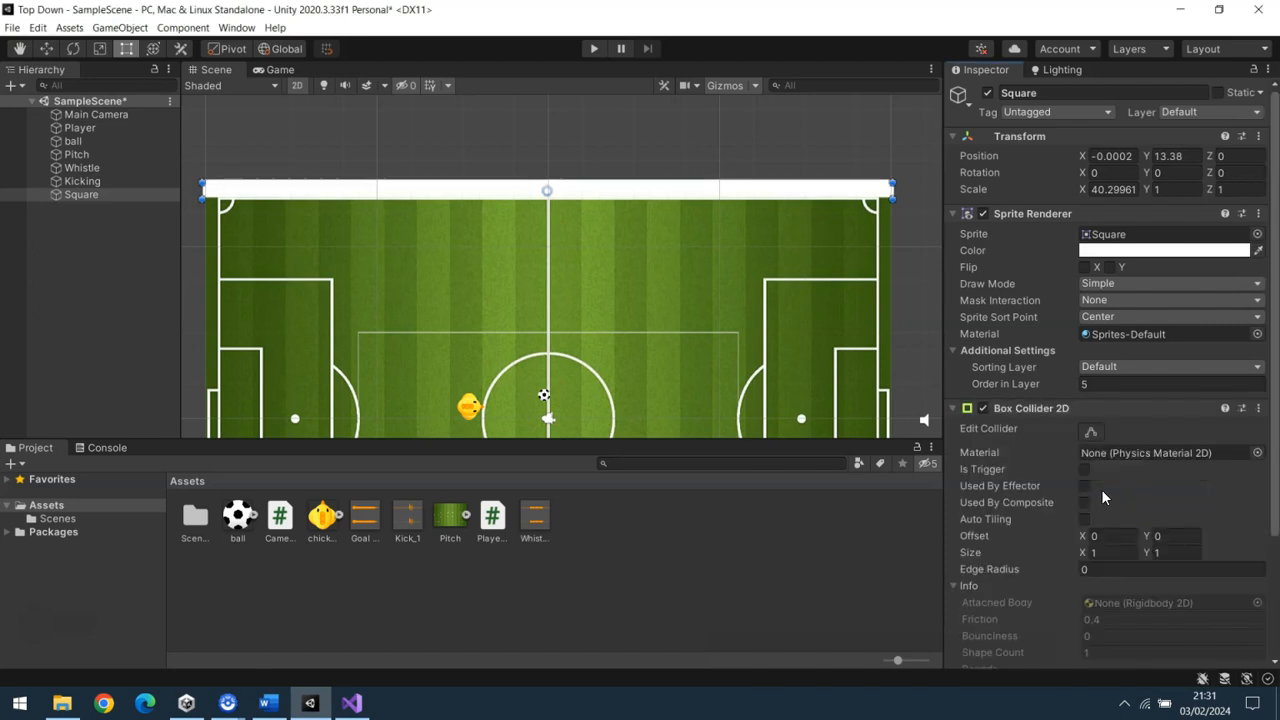
- Play-test the game by steering the ball up against the upper wall to check that its collider blocks it, and stop play mode
{"action": "left_click_drag", "start_coordinate": [1276, 425], "coordinate": [1277, 469]}
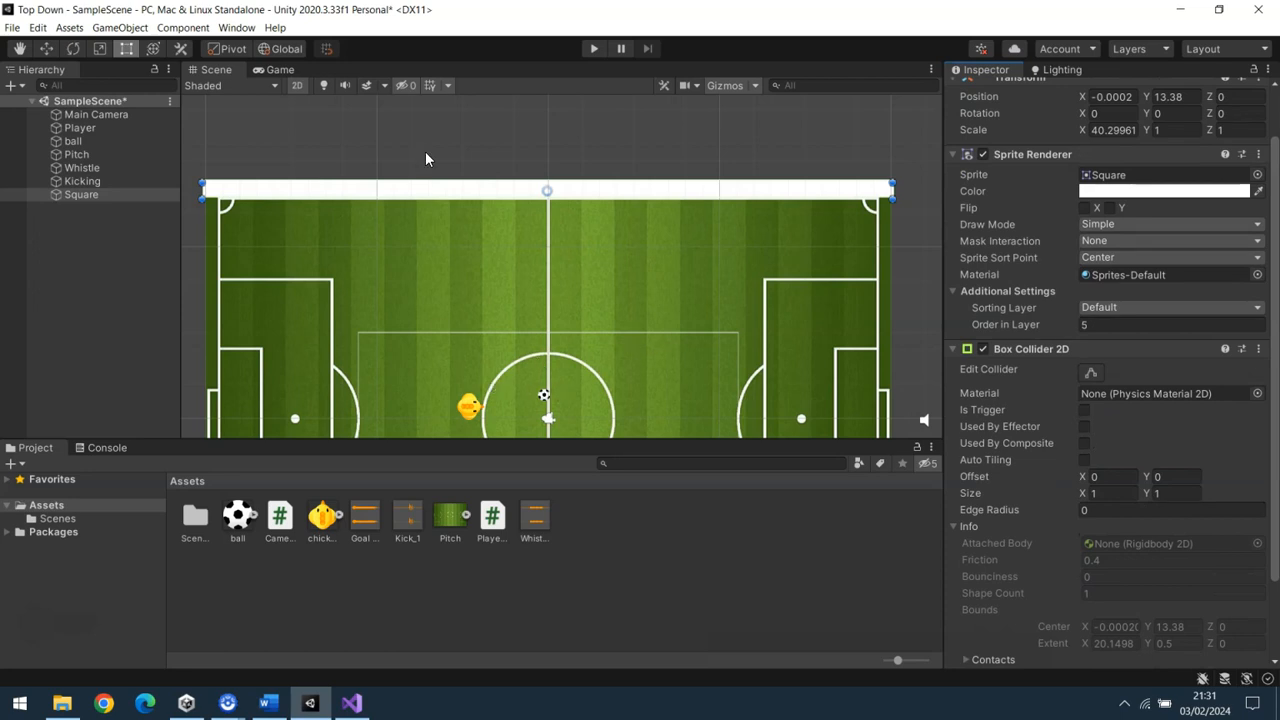
{"action": "left_click", "coordinate": [596, 50]}
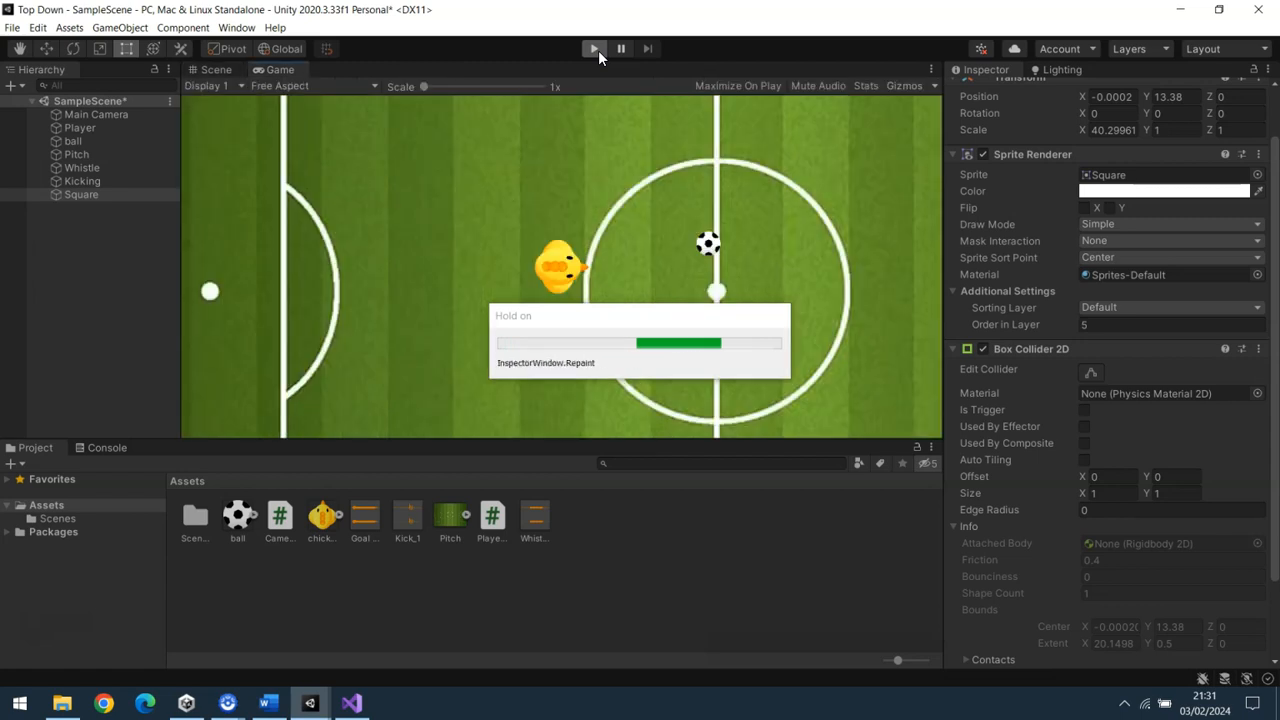
{"action": "key", "text": "Down"}
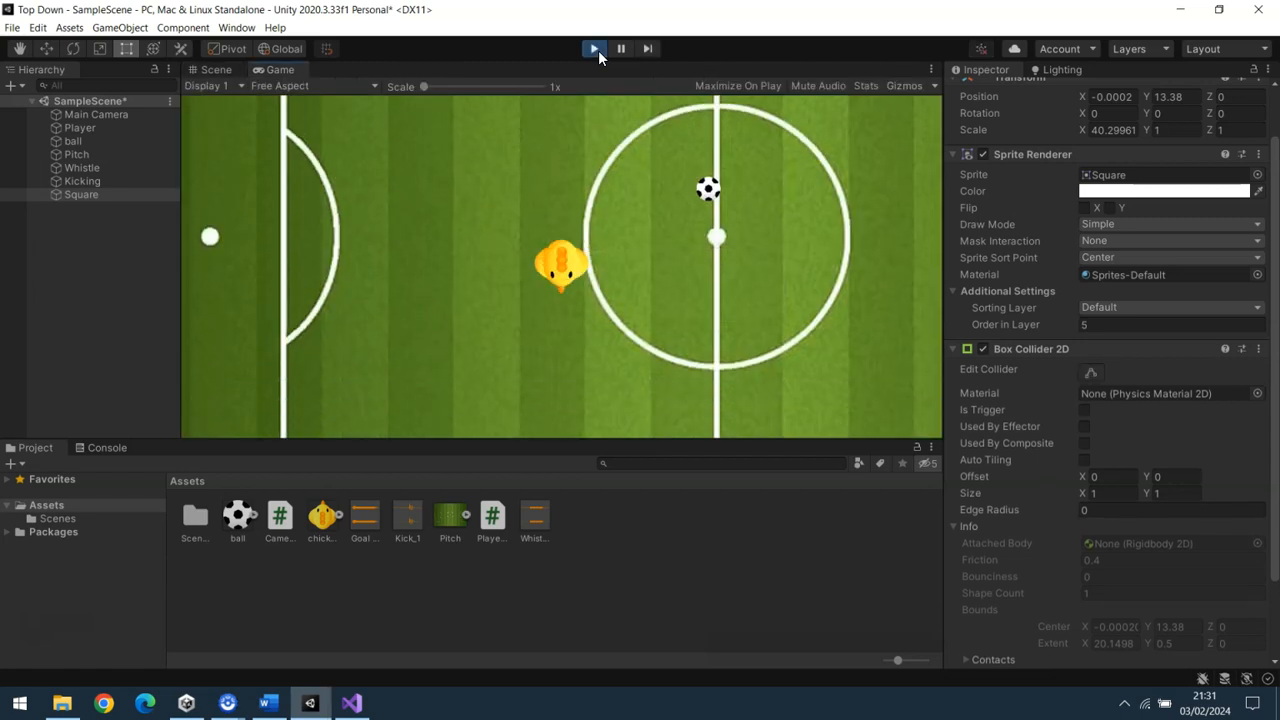
{"action": "key", "text": "Right"}
{"action": "key", "text": "Up"}
{"action": "key", "text": "Left"}
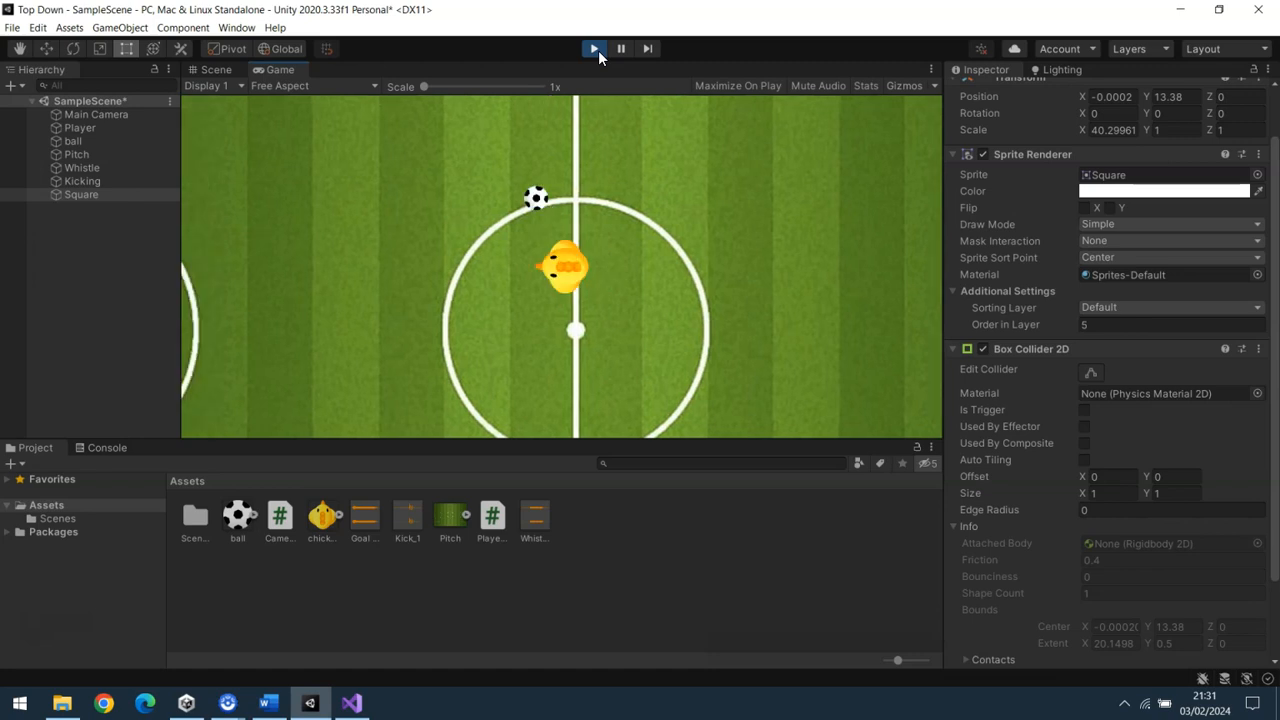
{"action": "key", "text": "Up"}
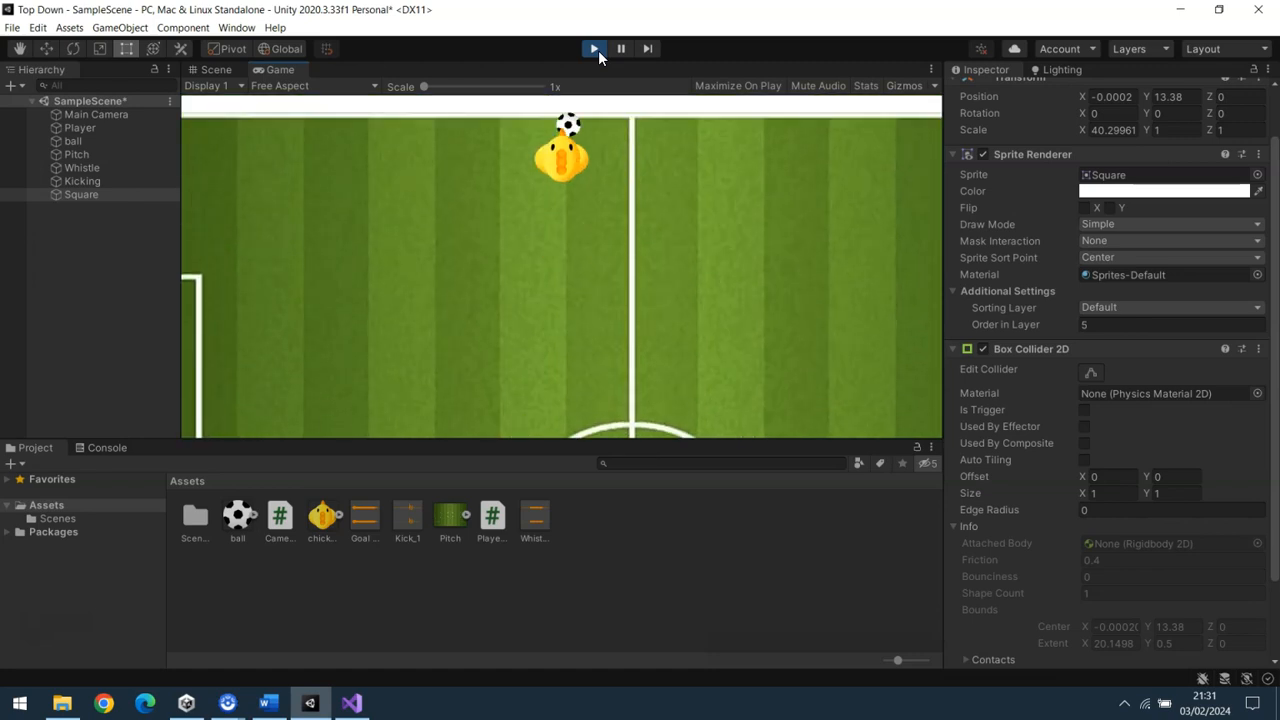
{"action": "key", "text": "Down"}
{"action": "key", "text": "Left"}
{"action": "key", "text": "Up"}
{"action": "key", "text": "Right"}
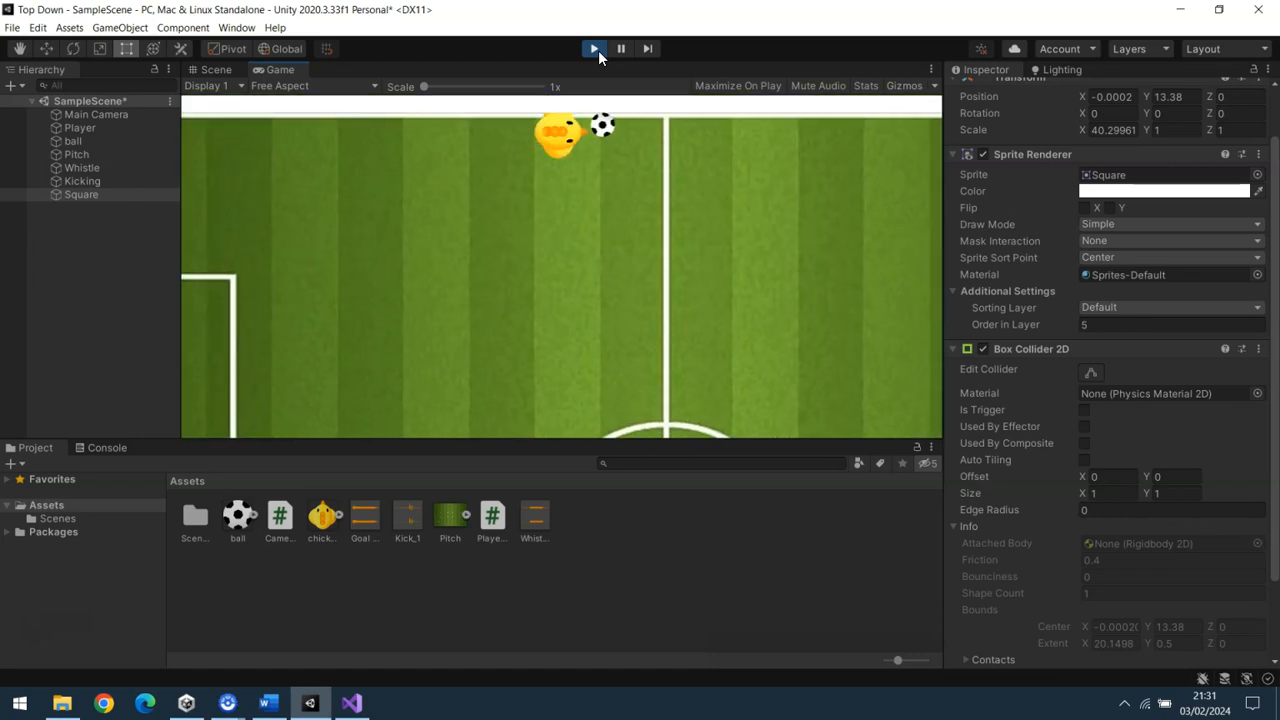
{"action": "key", "text": "Up"}
{"action": "key", "text": "Down"}
{"action": "key", "text": "Right"}
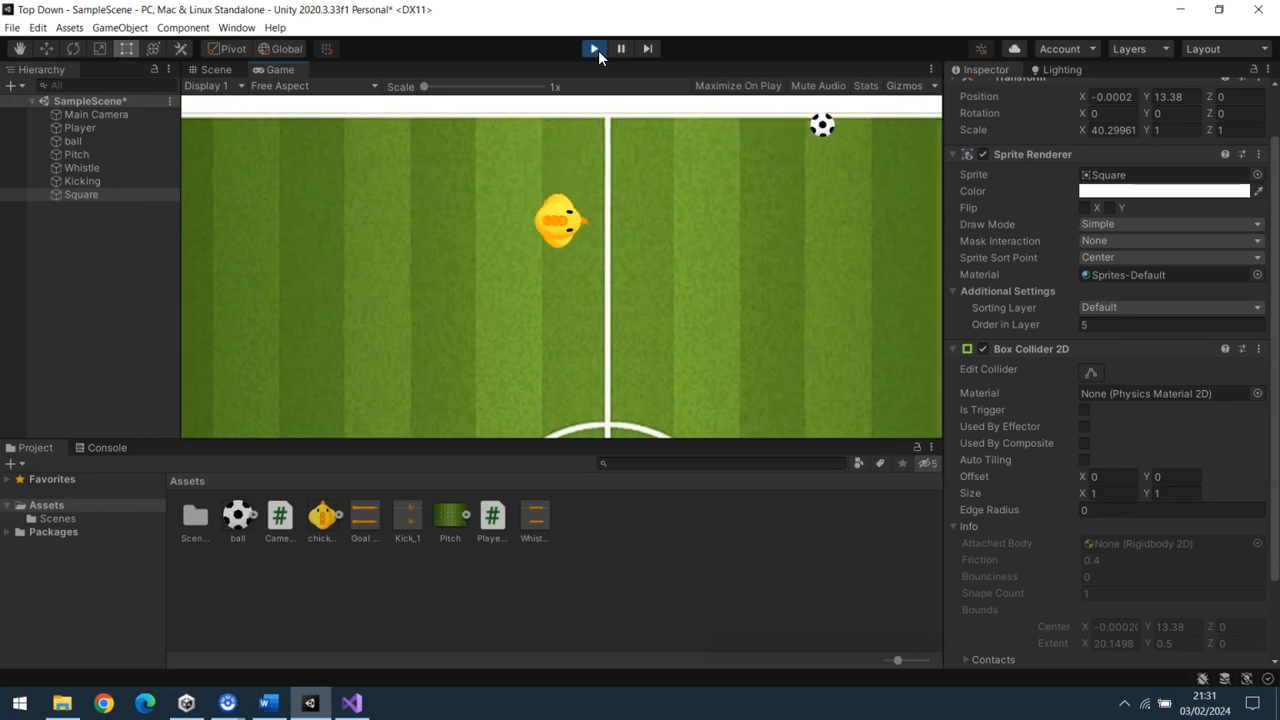
{"action": "key", "text": "Up"}
{"action": "key", "text": "Down"}
{"action": "key", "text": "Up"}
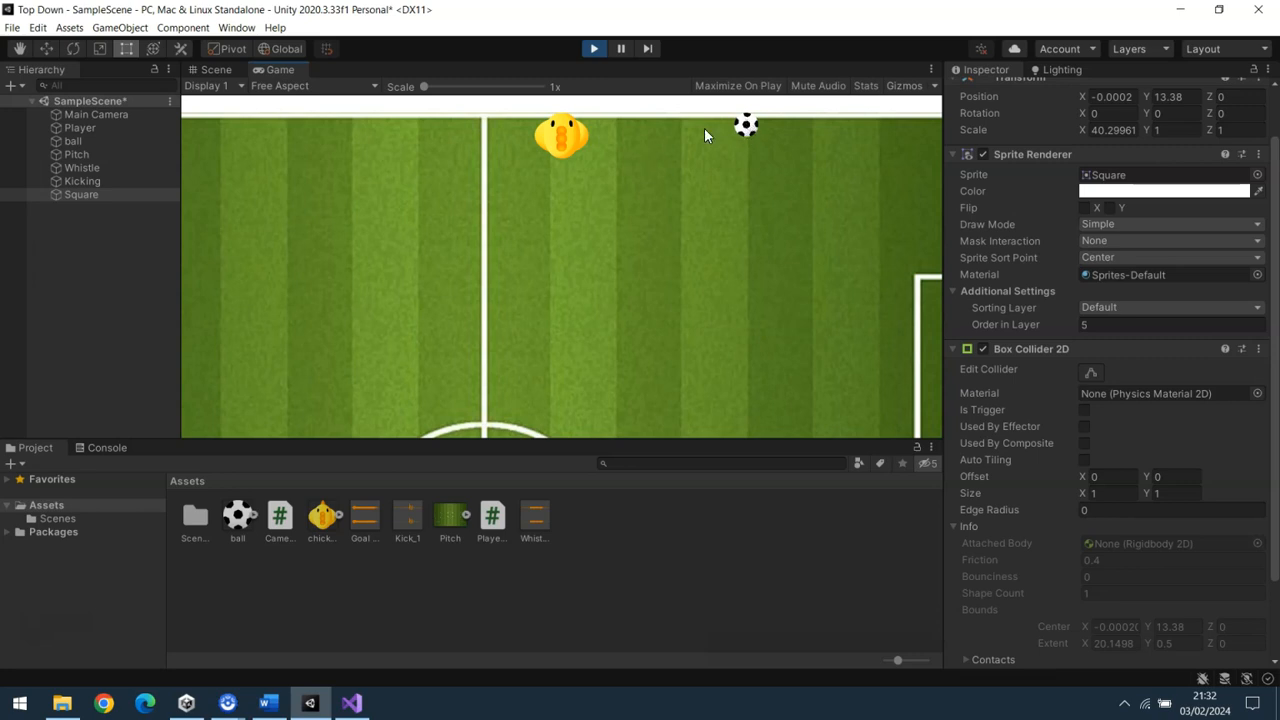
{"action": "left_click", "coordinate": [594, 48]}
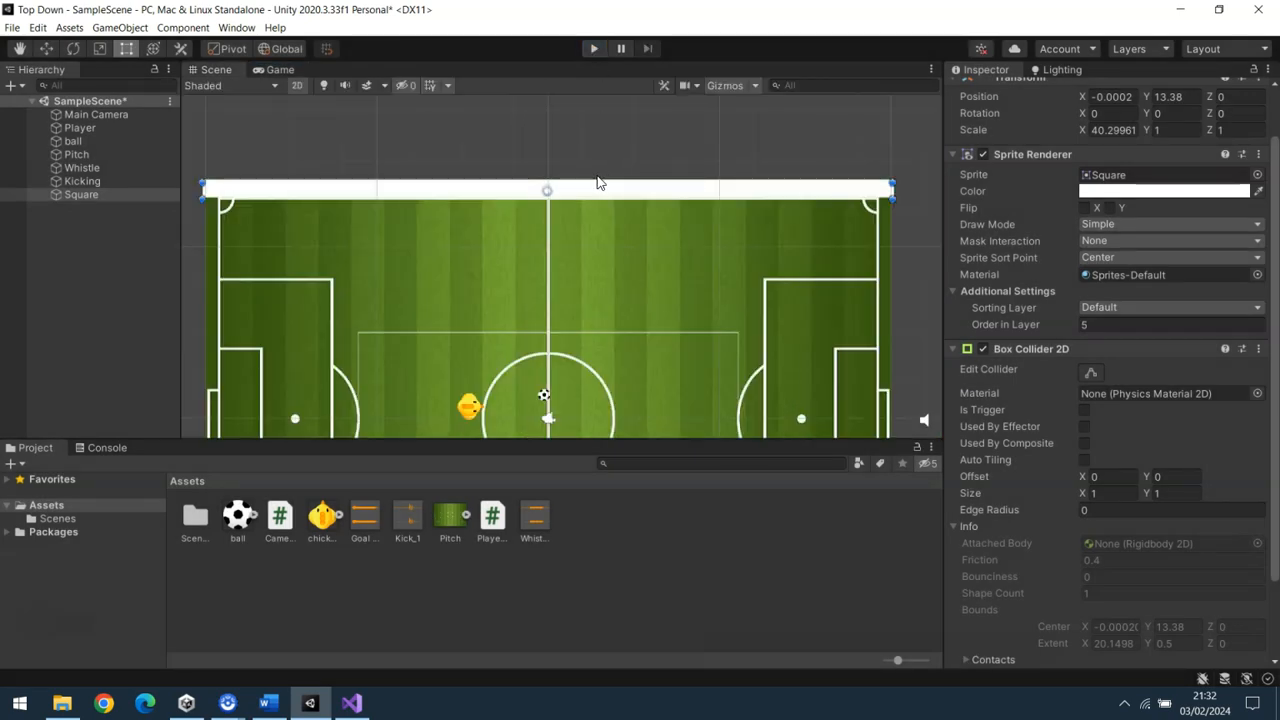
- Rename the wall square as TopTouchLine and set its sprite colour's alpha to 0
{"action": "left_click", "coordinate": [86, 196]}
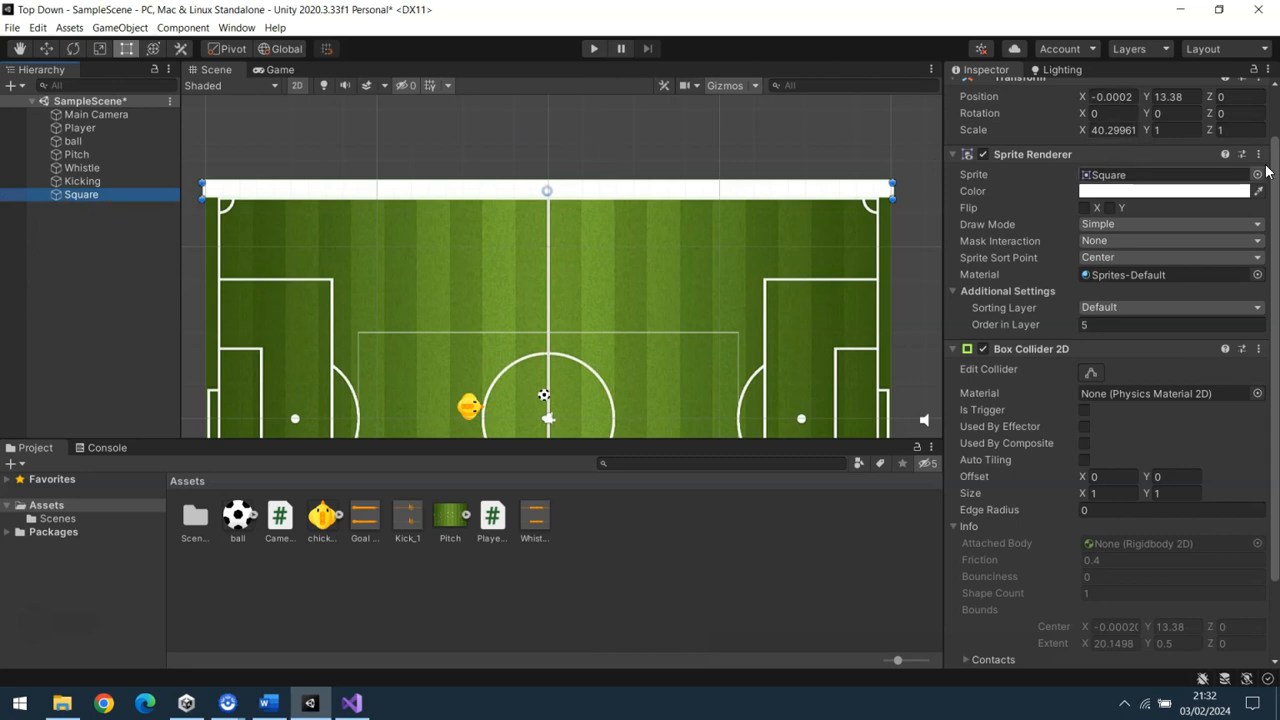
{"action": "scroll", "coordinate": [1150, 150], "scroll_direction": "up", "scroll_amount": 3}
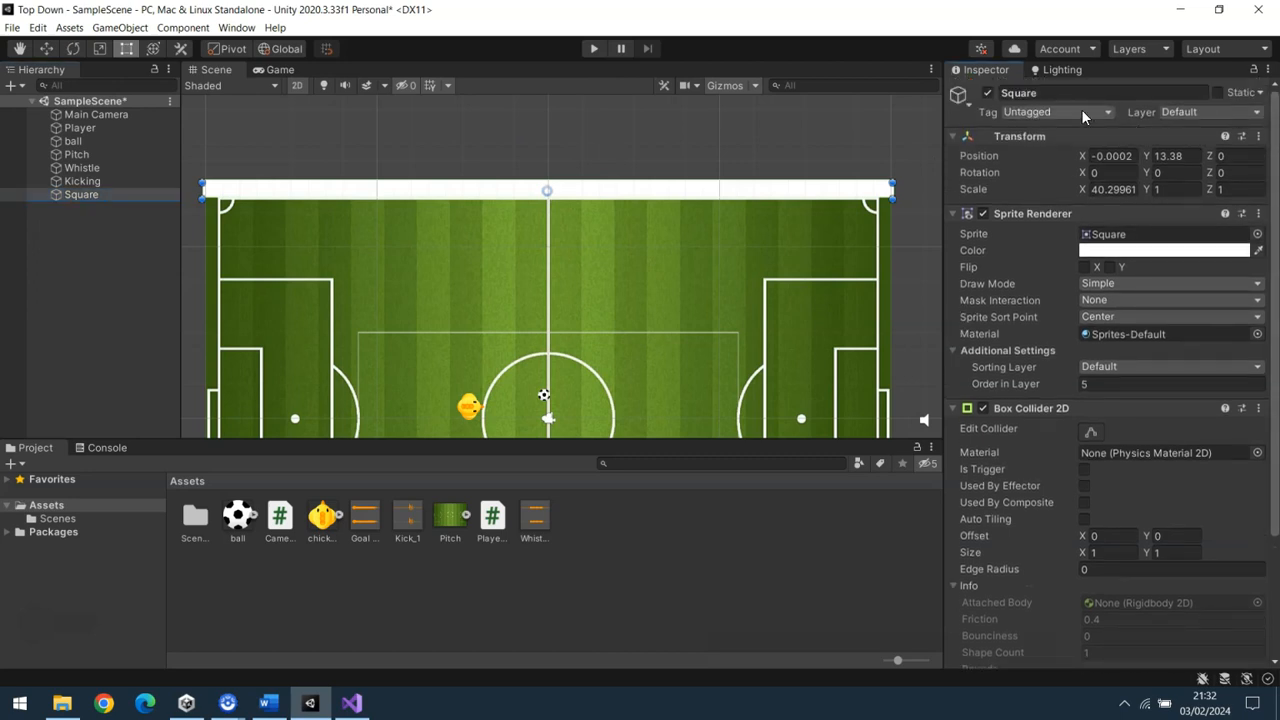
{"action": "left_click", "coordinate": [1072, 94]}
{"action": "type", "text": "TopTouchLine"}
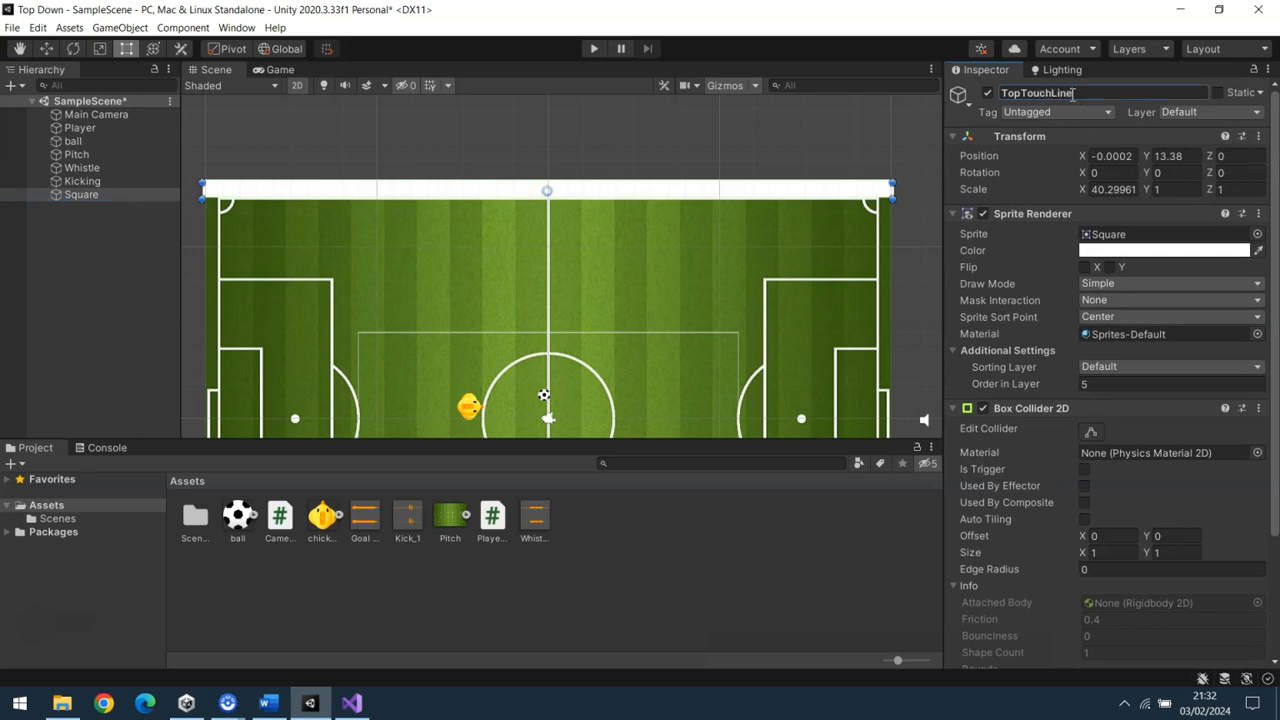
{"action": "key", "text": "Return"}
{"action": "left_click", "coordinate": [1160, 250]}
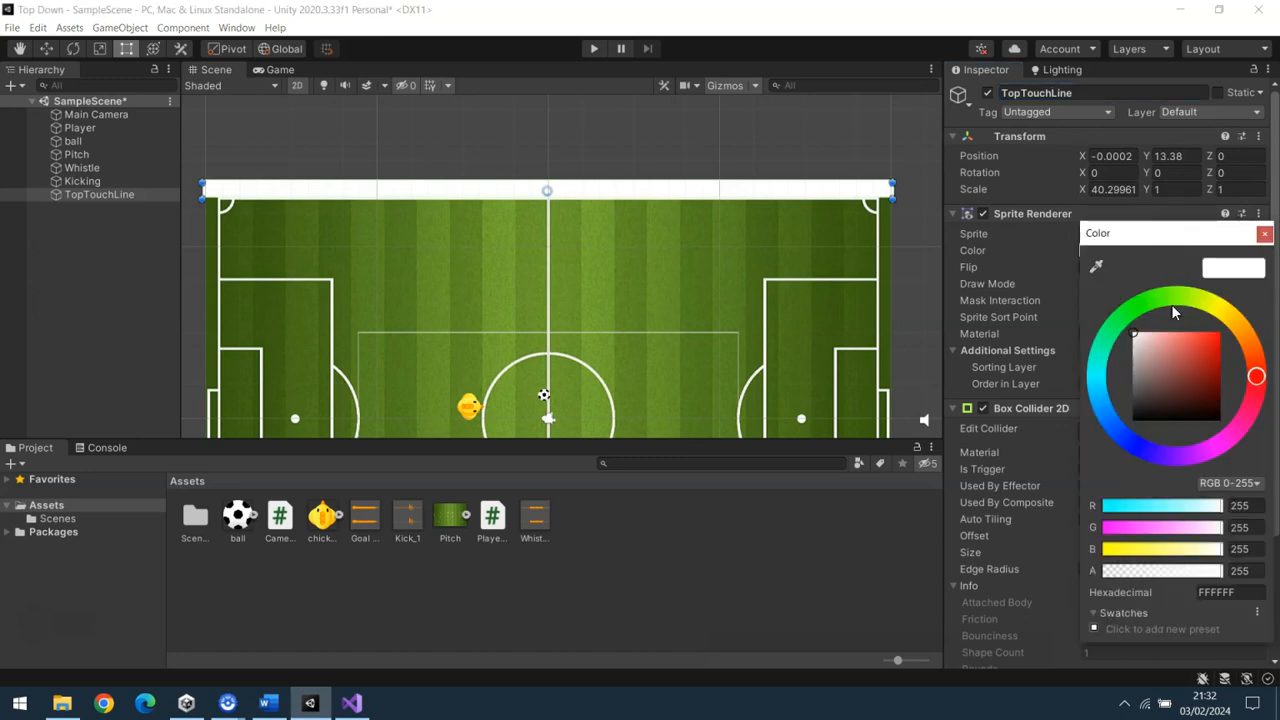
{"action": "left_click_drag", "start_coordinate": [1218, 578], "coordinate": [1100, 581]}
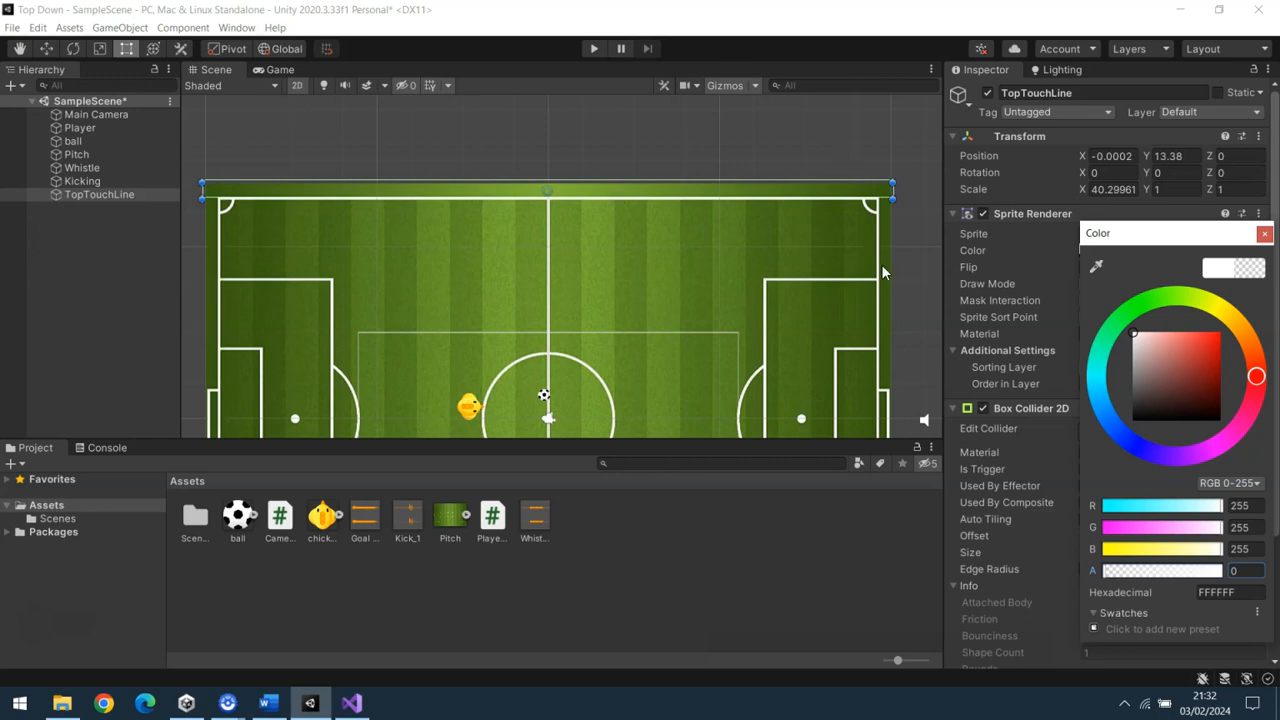
{"action": "left_click", "coordinate": [19, 48]}
{"action": "left_click_drag", "start_coordinate": [928, 286], "coordinate": [888, 104]}
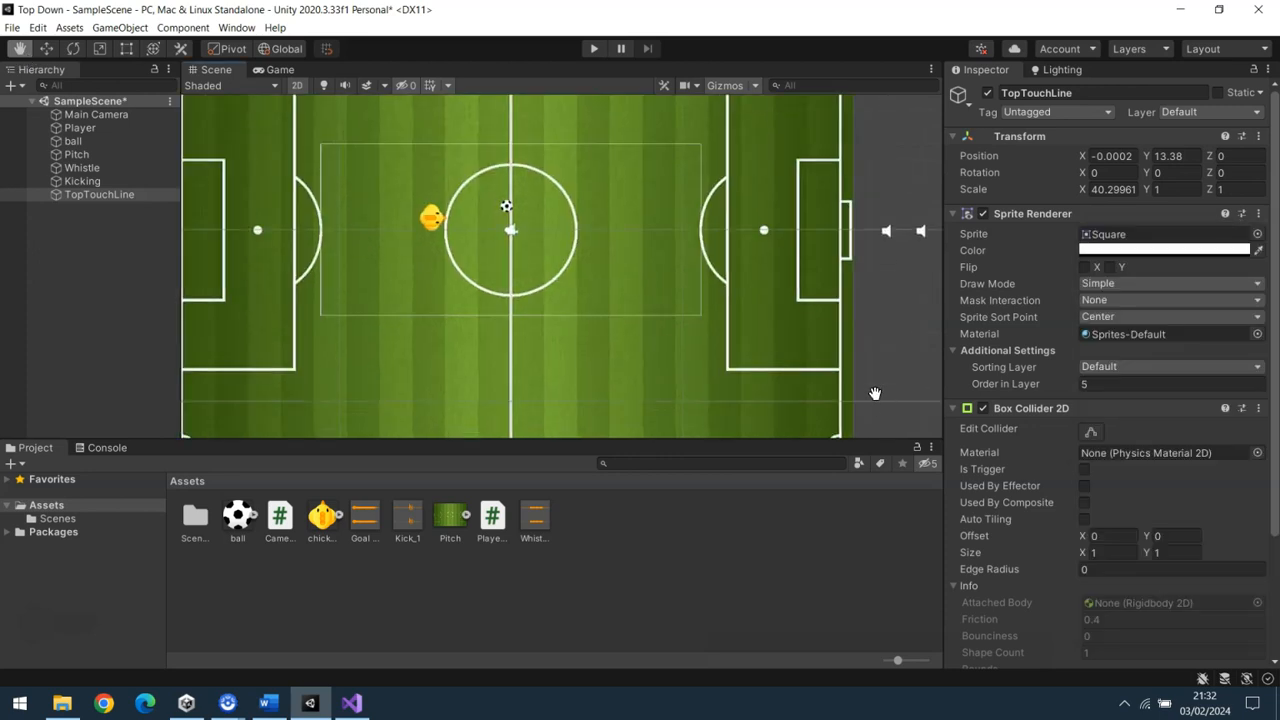
{"action": "left_click_drag", "start_coordinate": [465, 339], "coordinate": [574, 318]}
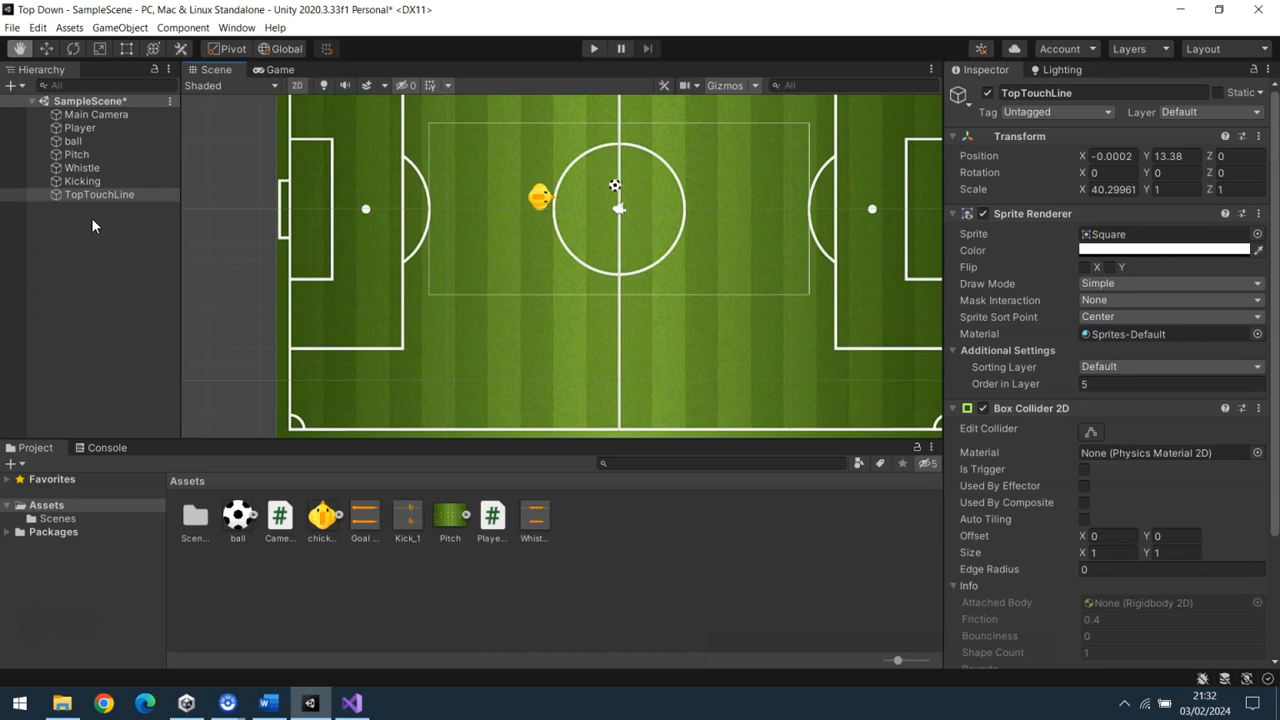
{"action": "left_click_drag", "start_coordinate": [563, 128], "coordinate": [511, 272]}
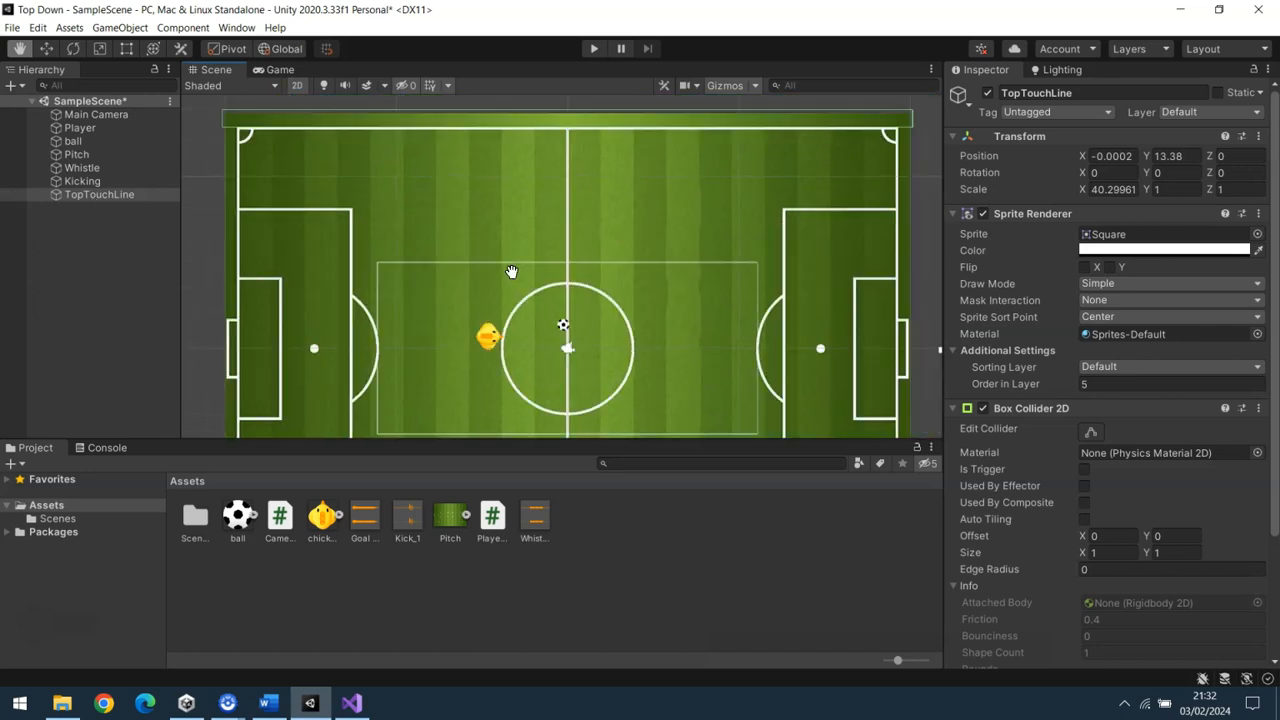
{"action": "left_click_drag", "start_coordinate": [415, 244], "coordinate": [420, 288]}
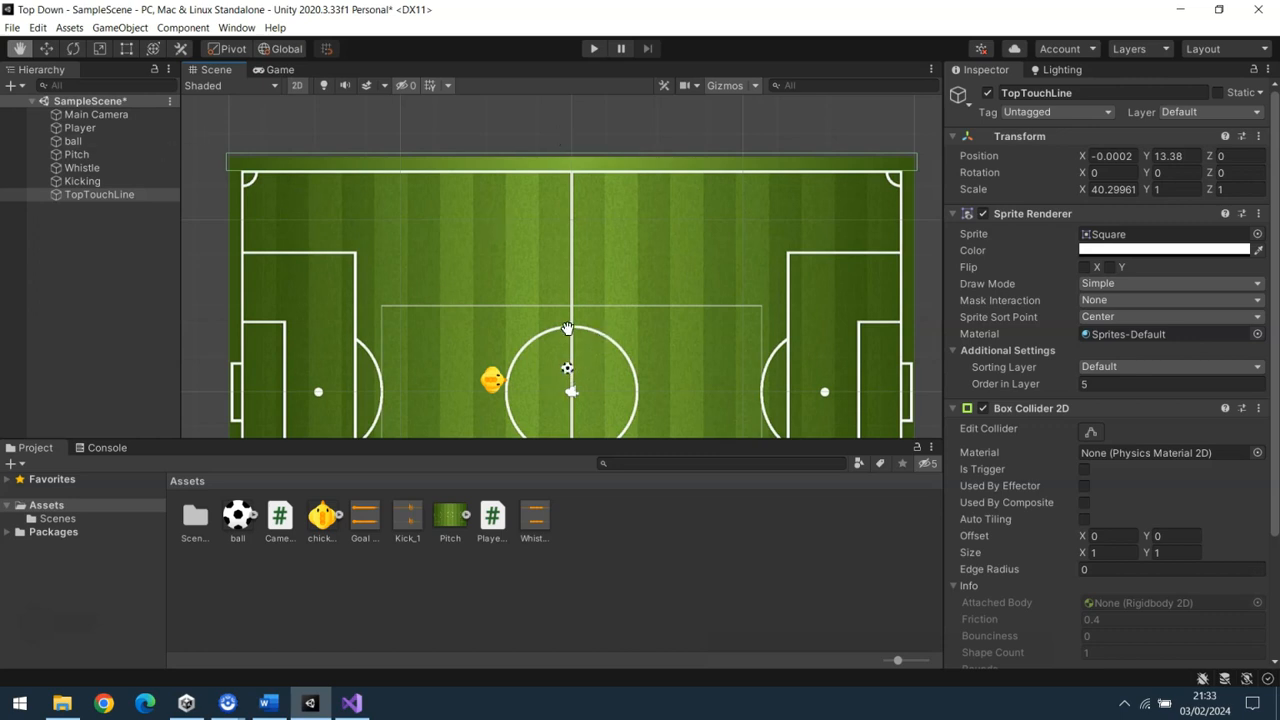
- Create a 2D physics material in the Assets folder and set its Bounciness to 1
{"action": "left_click", "coordinate": [598, 551]}
{"action": "right_click", "coordinate": [598, 551]}
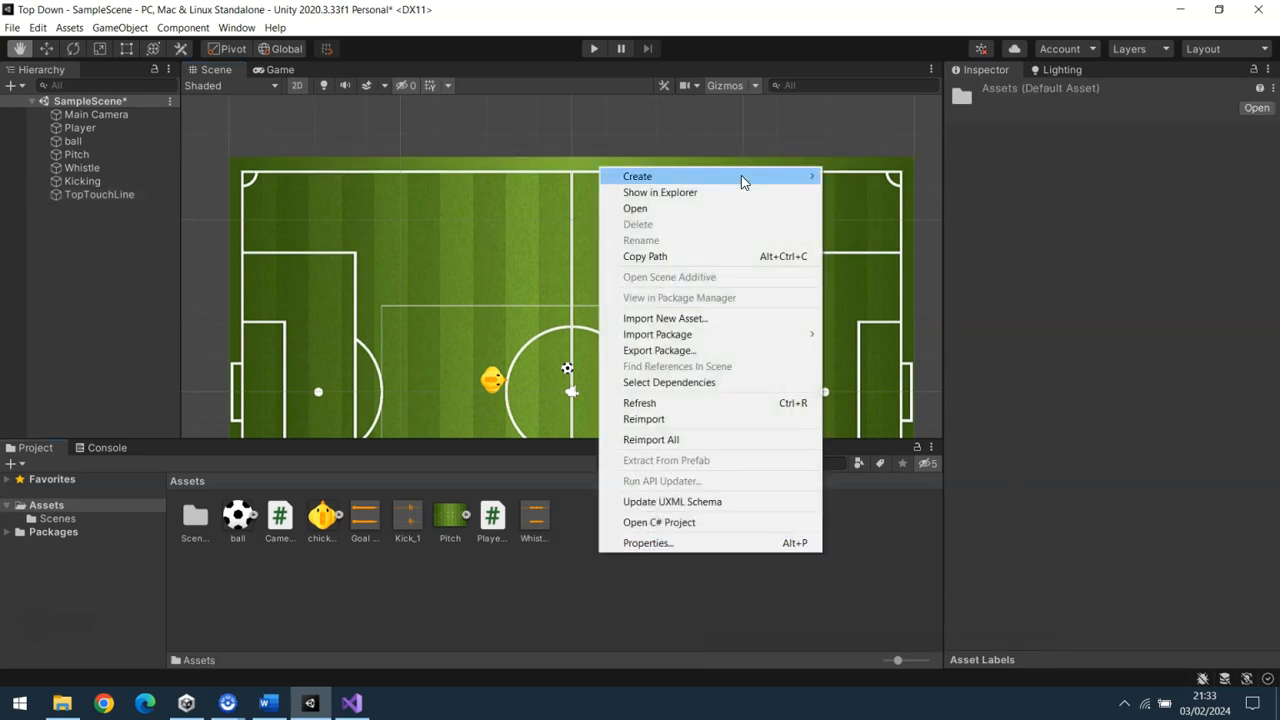
{"action": "mouse_move", "coordinate": [741, 175]}
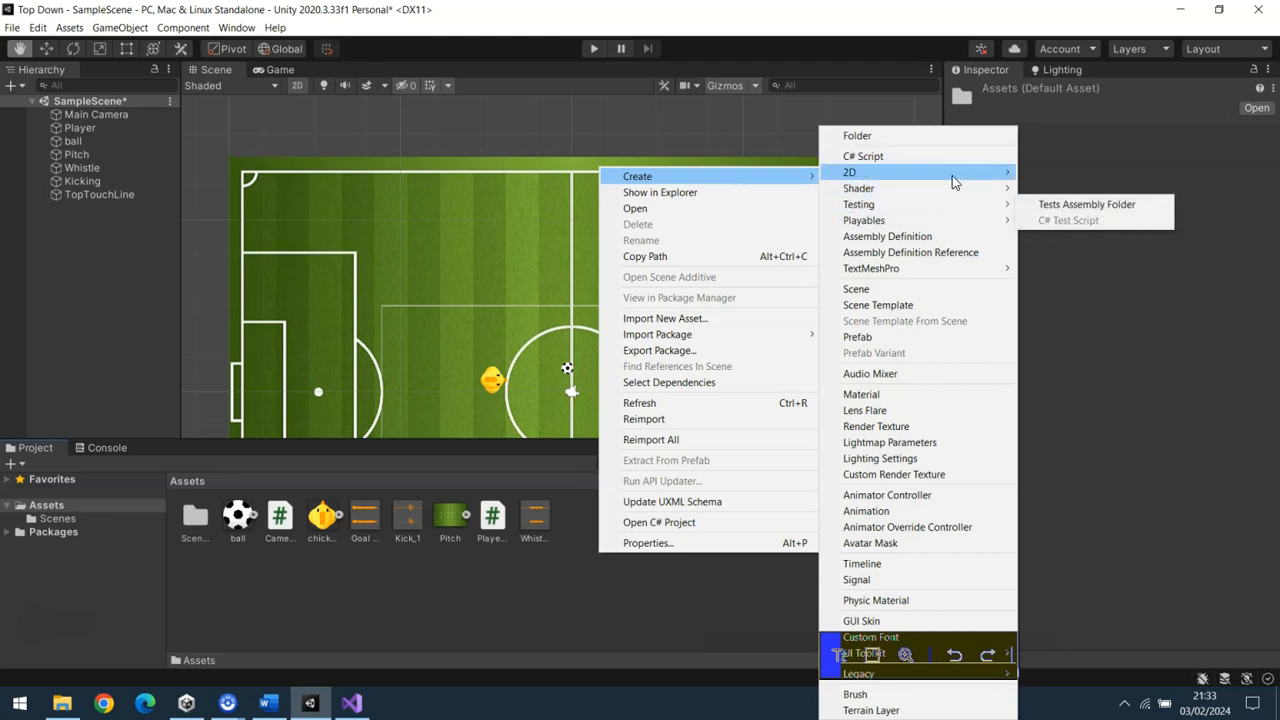
{"action": "mouse_move", "coordinate": [955, 172]}
{"action": "left_click", "coordinate": [1118, 236]}
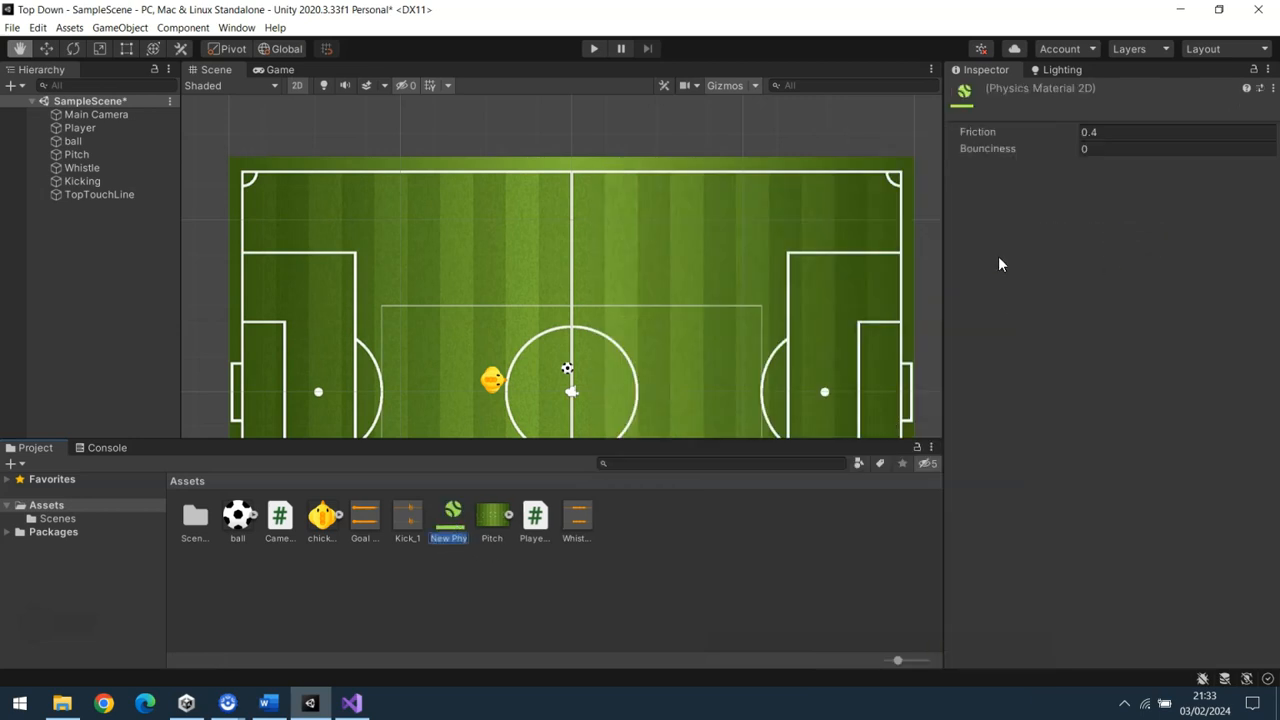
{"action": "left_click", "coordinate": [1100, 149]}
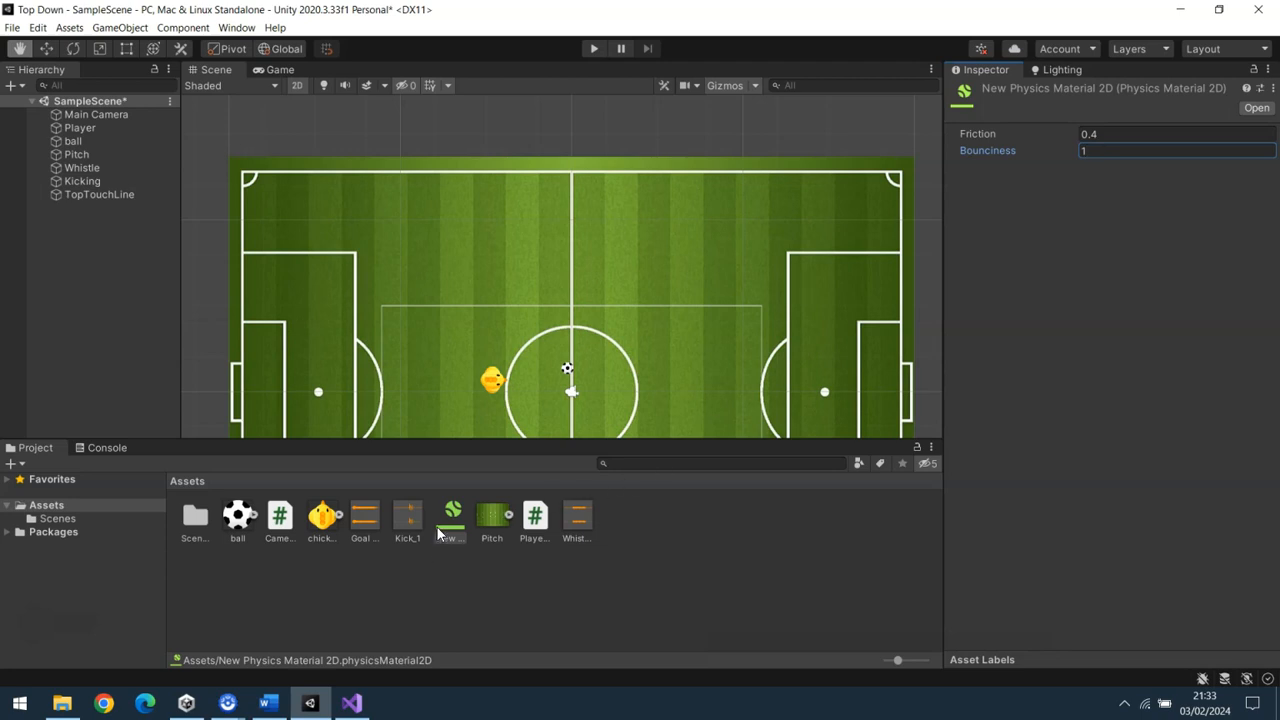
- Assign the new physics material to the Box Collider 2D of TopTouchLine
{"action": "left_click", "coordinate": [733, 571]}
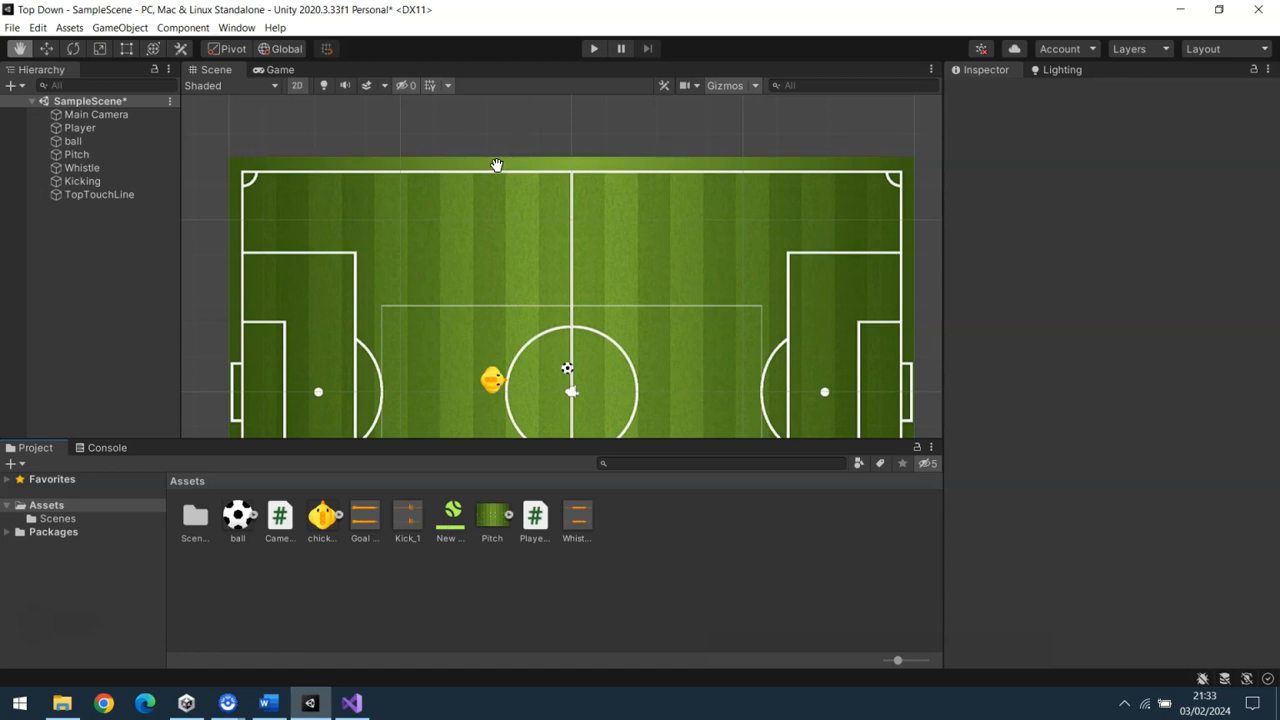
{"action": "left_click", "coordinate": [86, 196]}
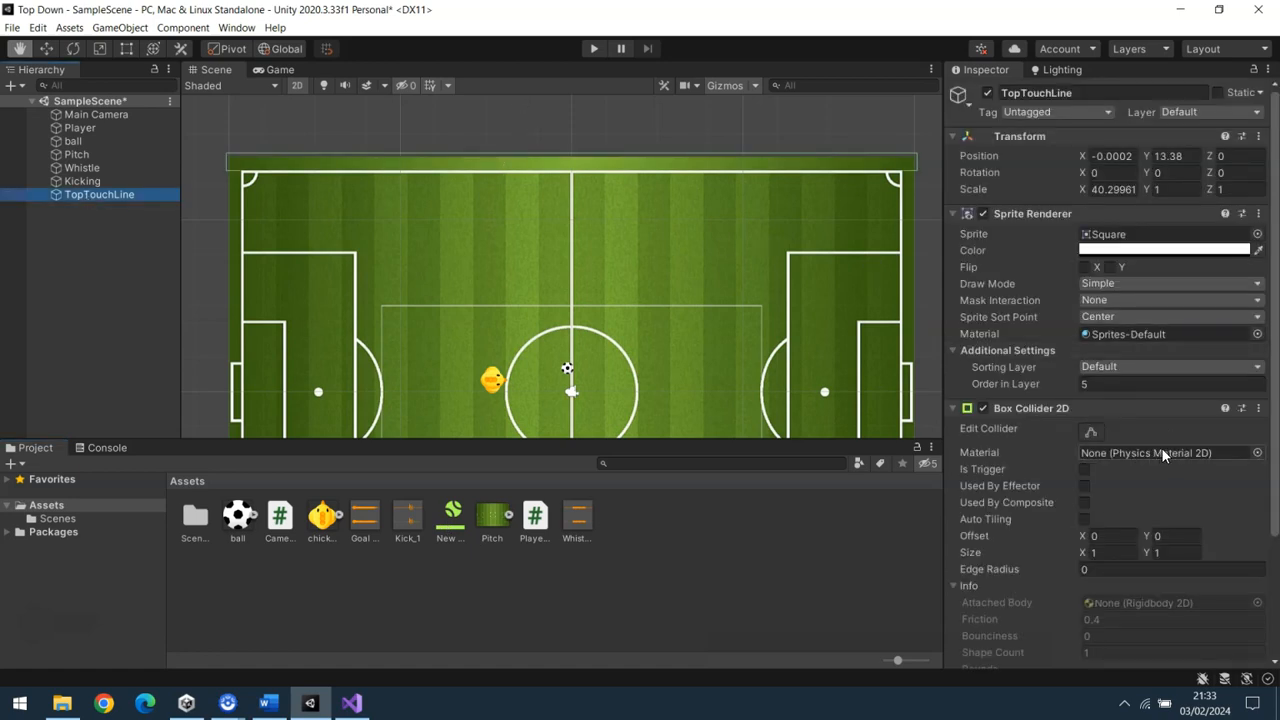
{"action": "left_click_drag", "start_coordinate": [452, 528], "coordinate": [1126, 447]}
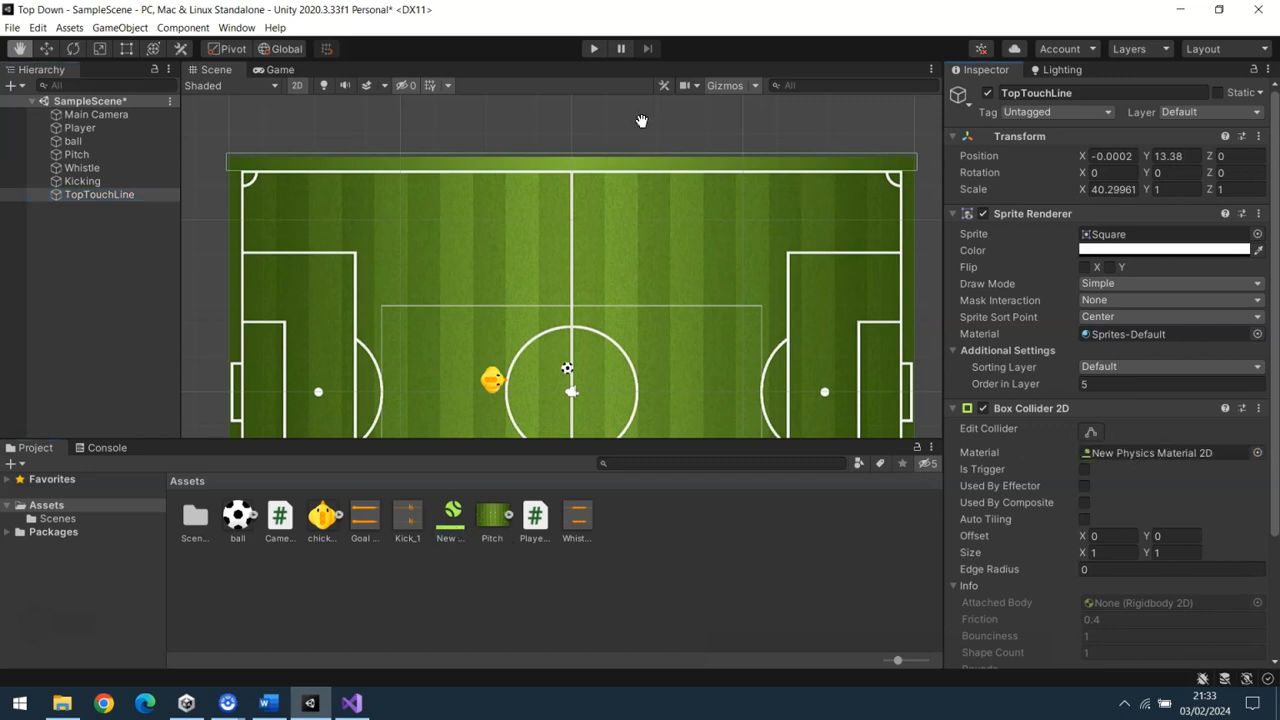
- Play-test the game by kicking the ball repeatedly at the upper touchline to check its bounce, and stop play mode
{"action": "left_click", "coordinate": [593, 49]}
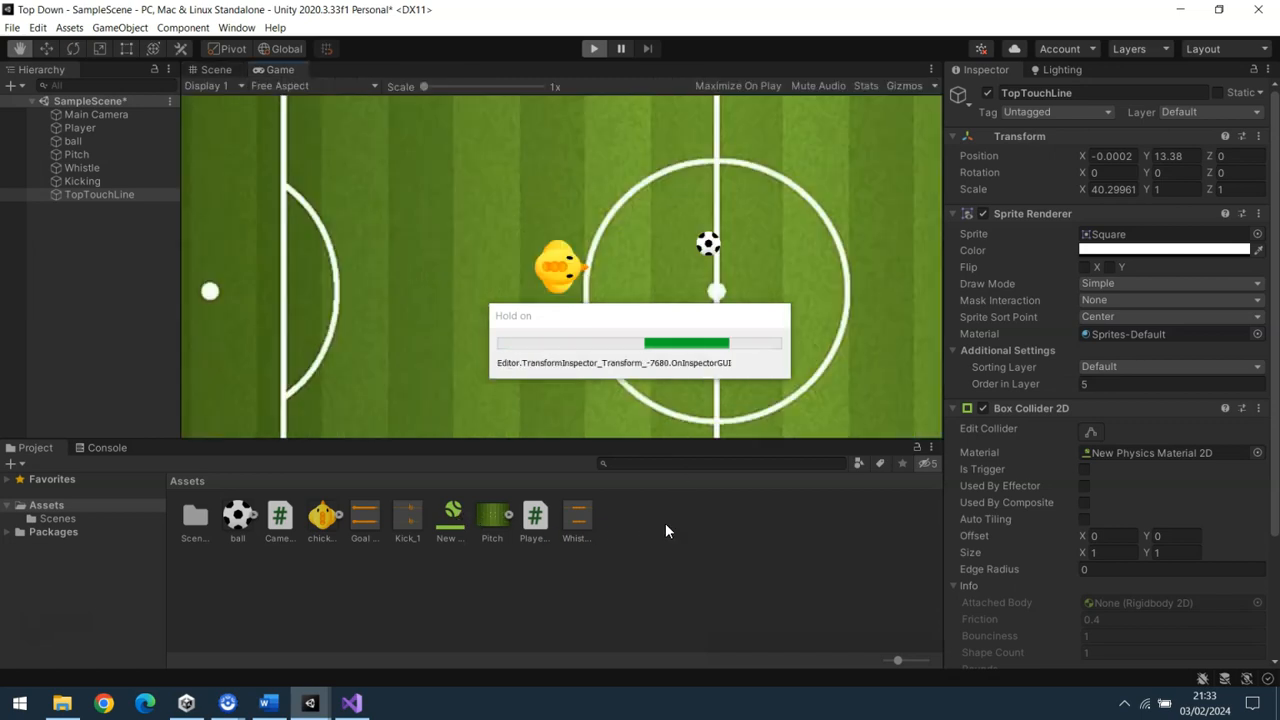
{"action": "key", "text": "Down"}
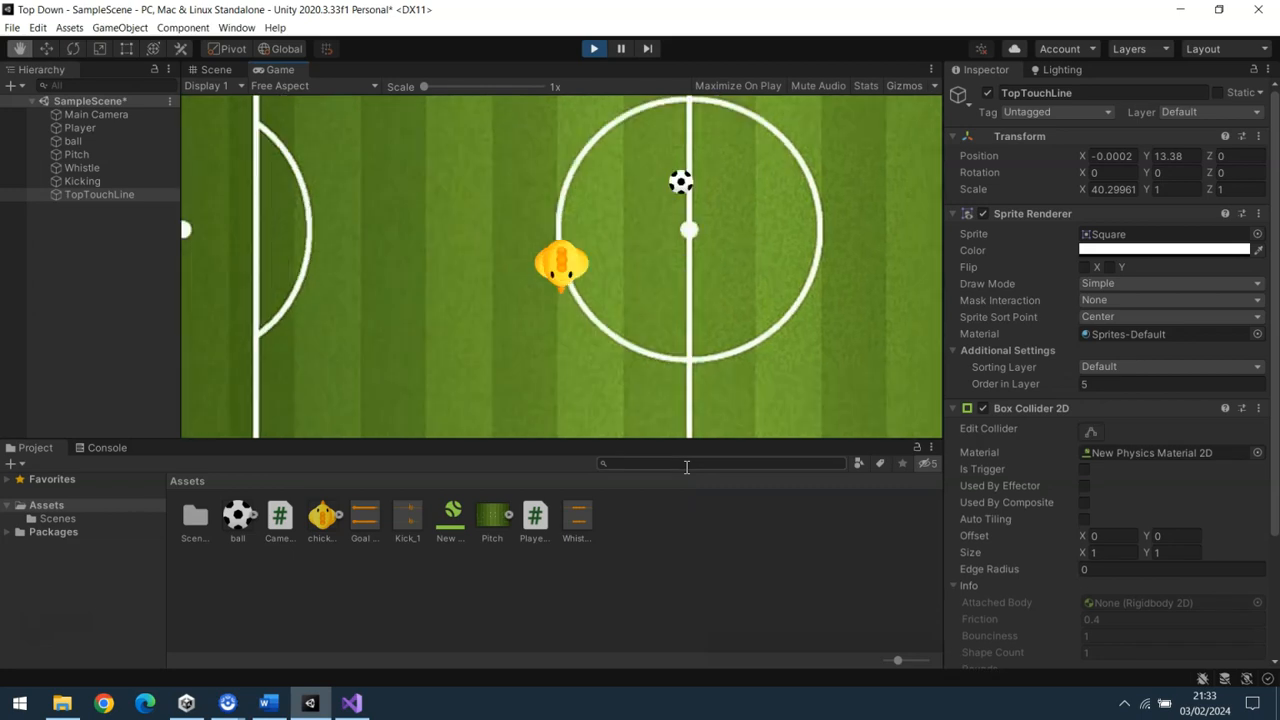
{"action": "key", "text": "Right"}
{"action": "key", "text": "Up"}
{"action": "key", "text": "Left"}
{"action": "key", "text": "Up"}
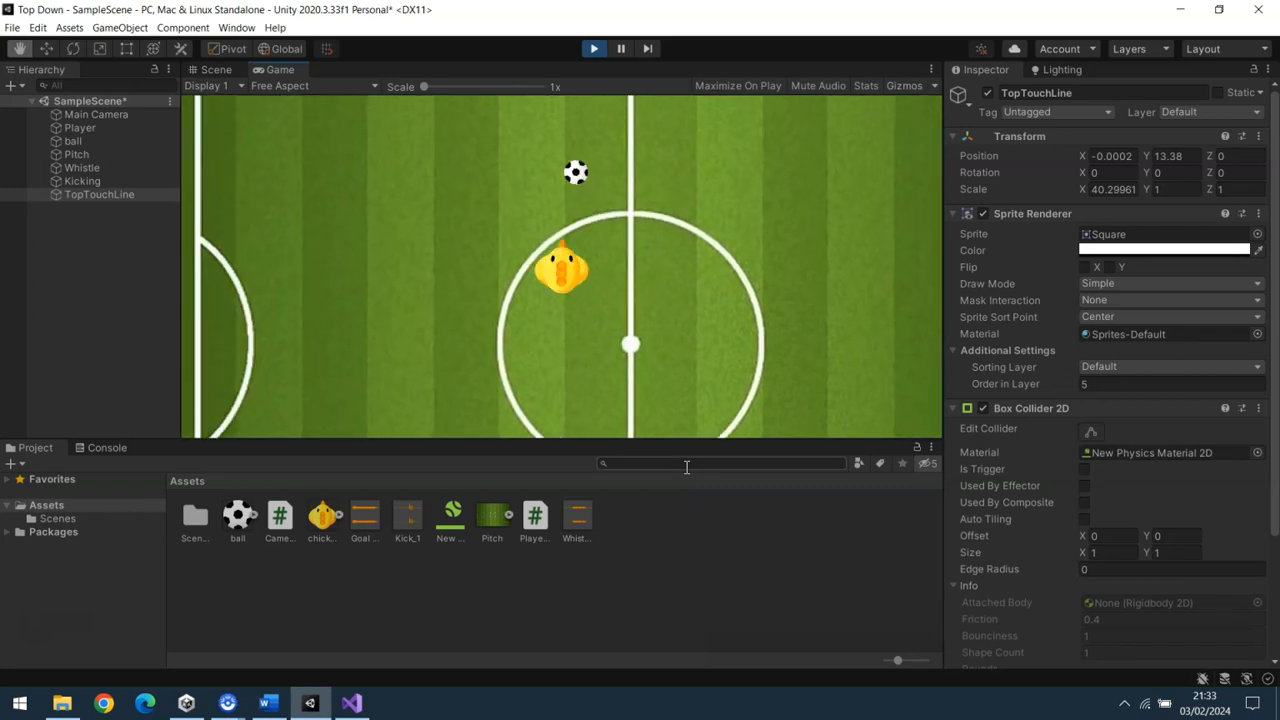
{"action": "key", "text": "Up"}
{"action": "key", "text": "Down"}
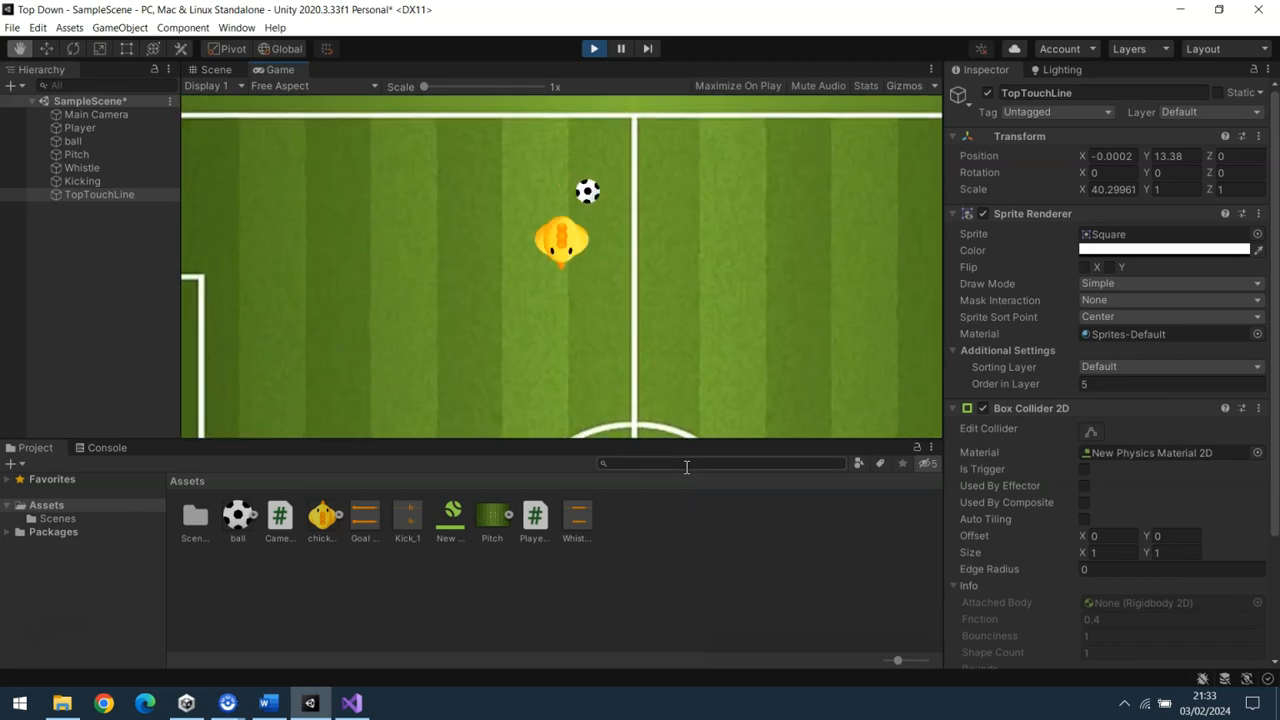
{"action": "key", "text": "Right"}
{"action": "key", "text": "Up"}
{"action": "key", "text": "Down"}
{"action": "key", "text": "Left"}
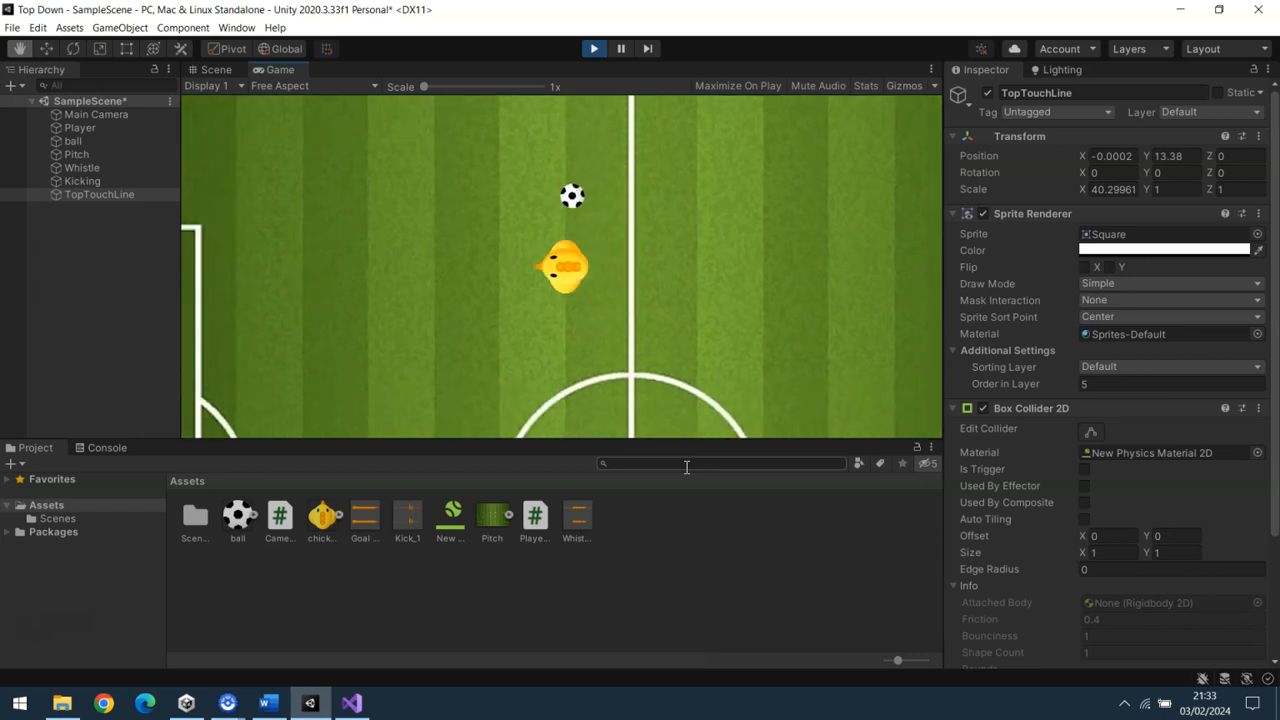
{"action": "key", "text": "Up"}
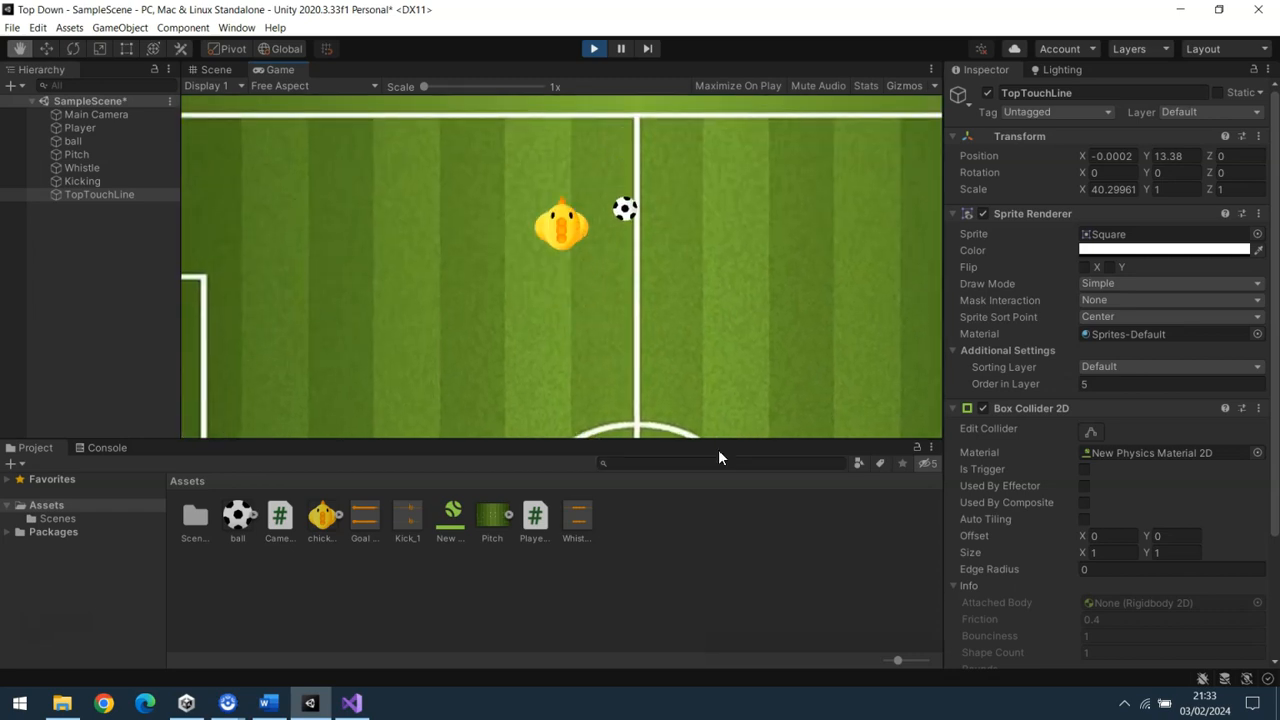
{"action": "left_click", "coordinate": [594, 48]}
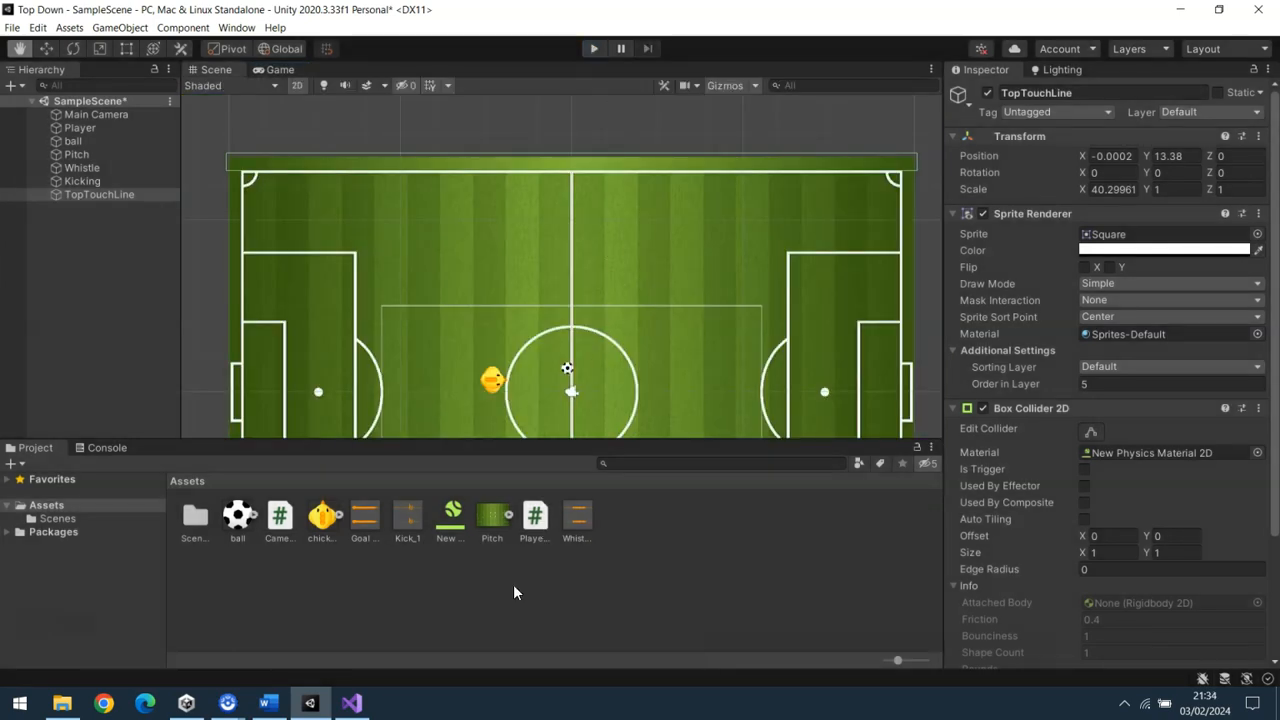
- Select the 2D physics material in the assets and review its Bounciness setting
{"action": "left_click", "coordinate": [453, 530]}
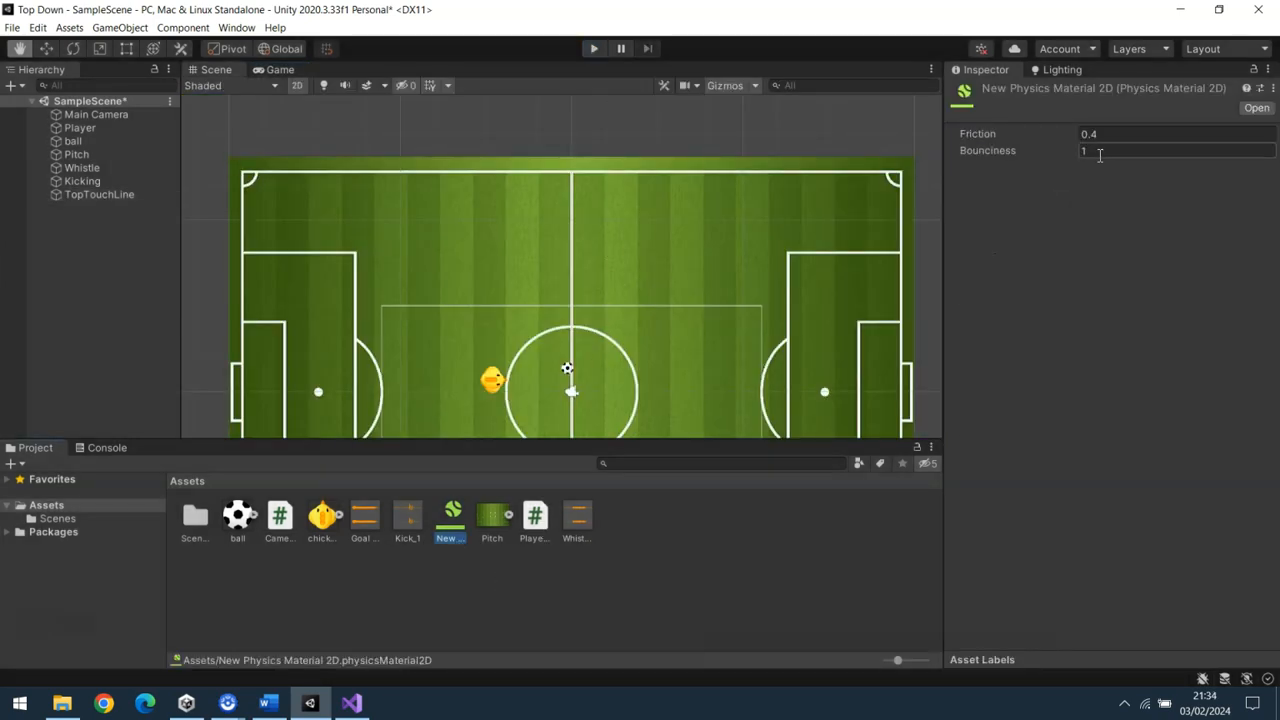
{"action": "key", "text": "Return"}
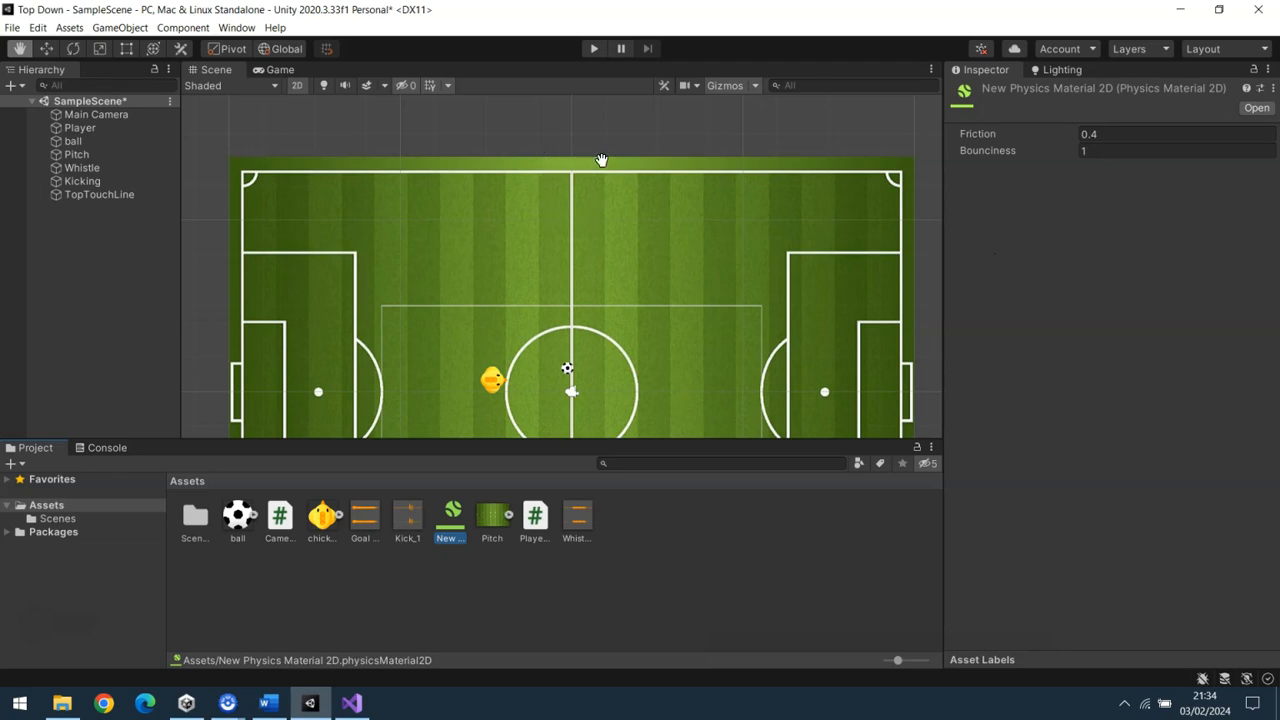